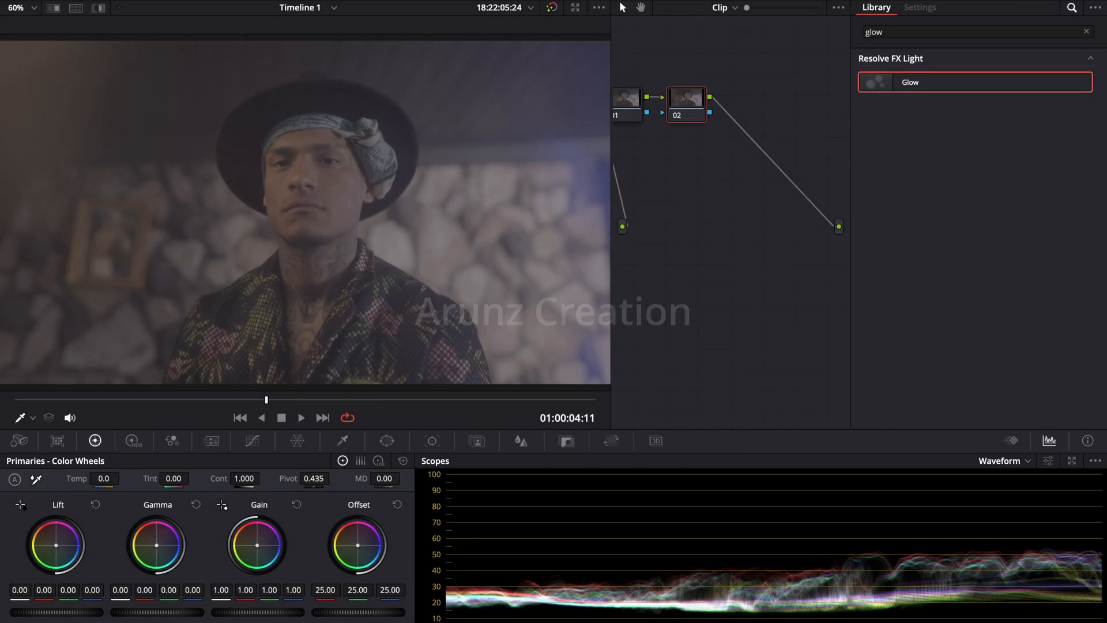
Step: Clear the effects library search and delete node 02 from the node graph, leaving node 01
click(1087, 33)
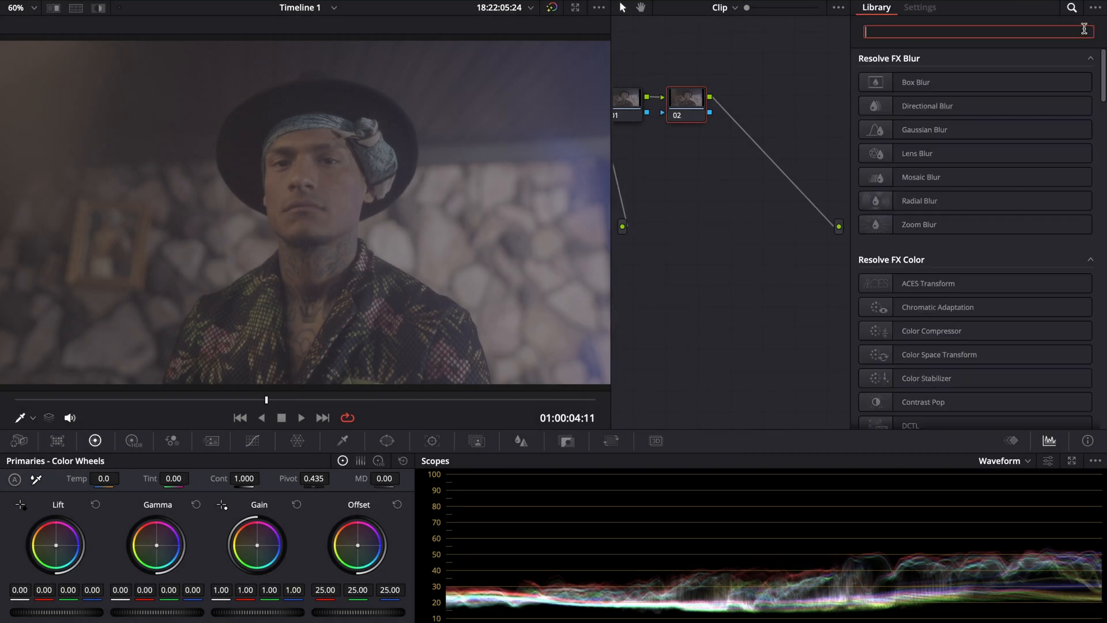
click(682, 104)
key(Delete)
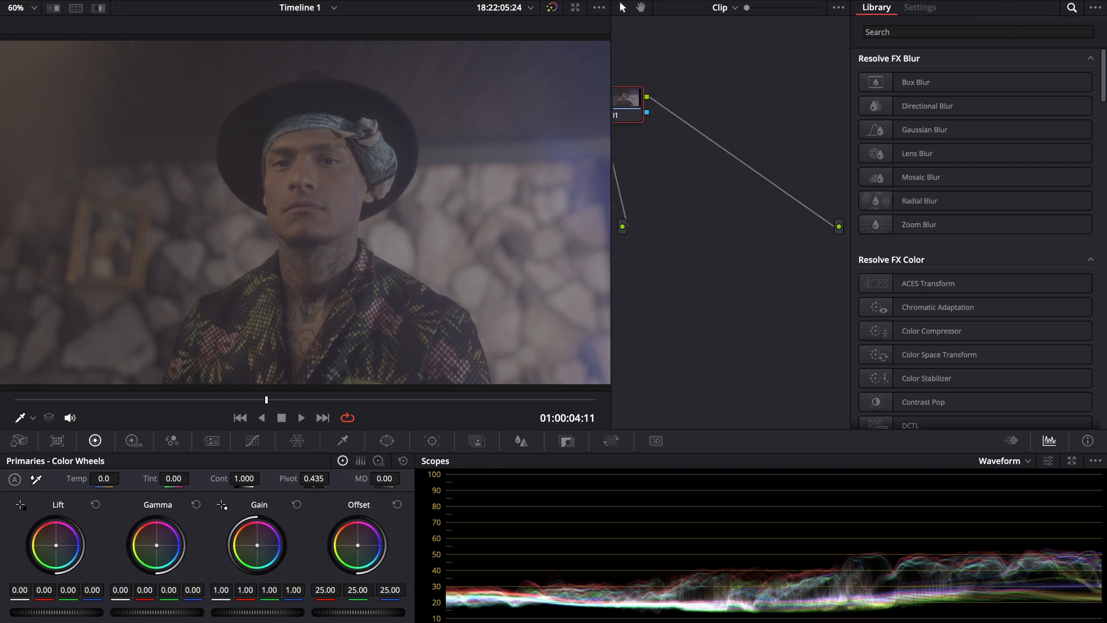
drag(678, 99, 670, 98)
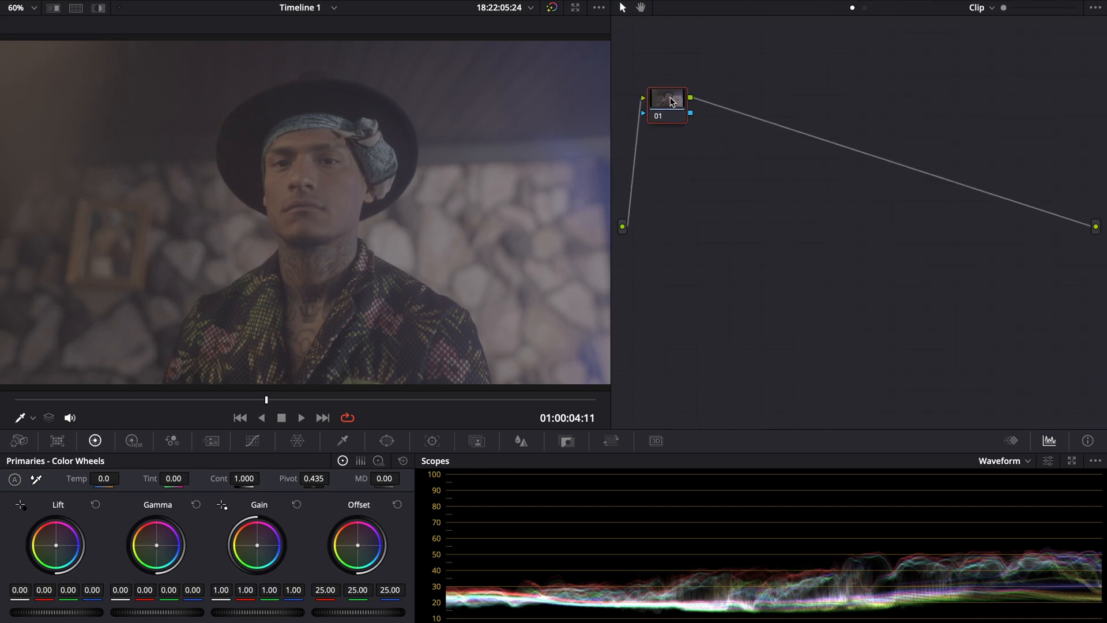
Step: Set the project's timeline color space to DaVinci WG/Intermediate in the color management settings
key(shift+9)
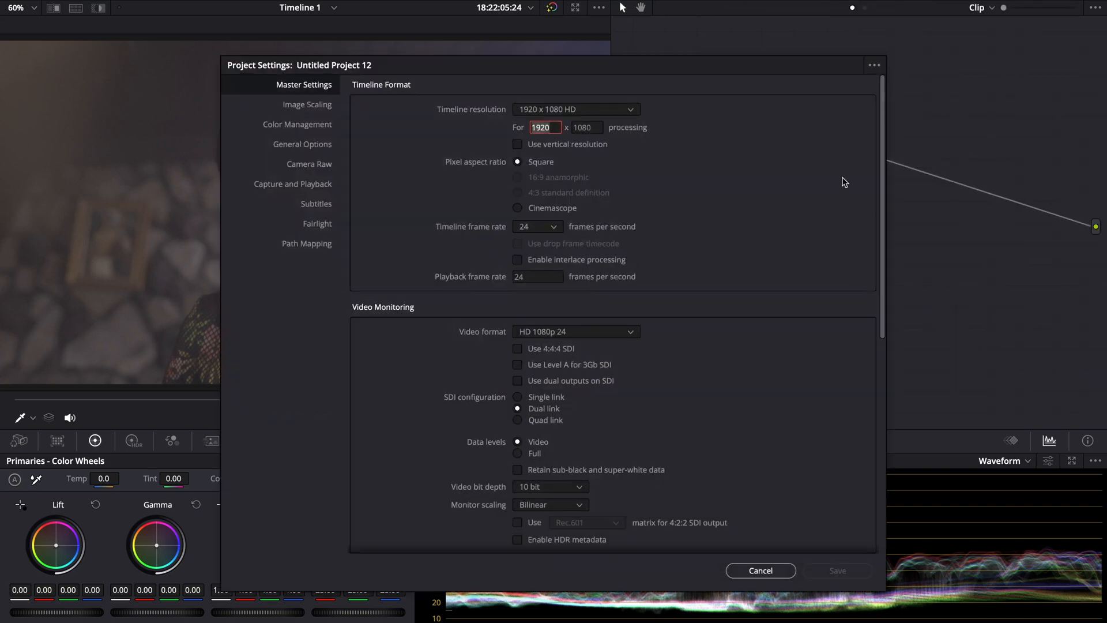
click(320, 124)
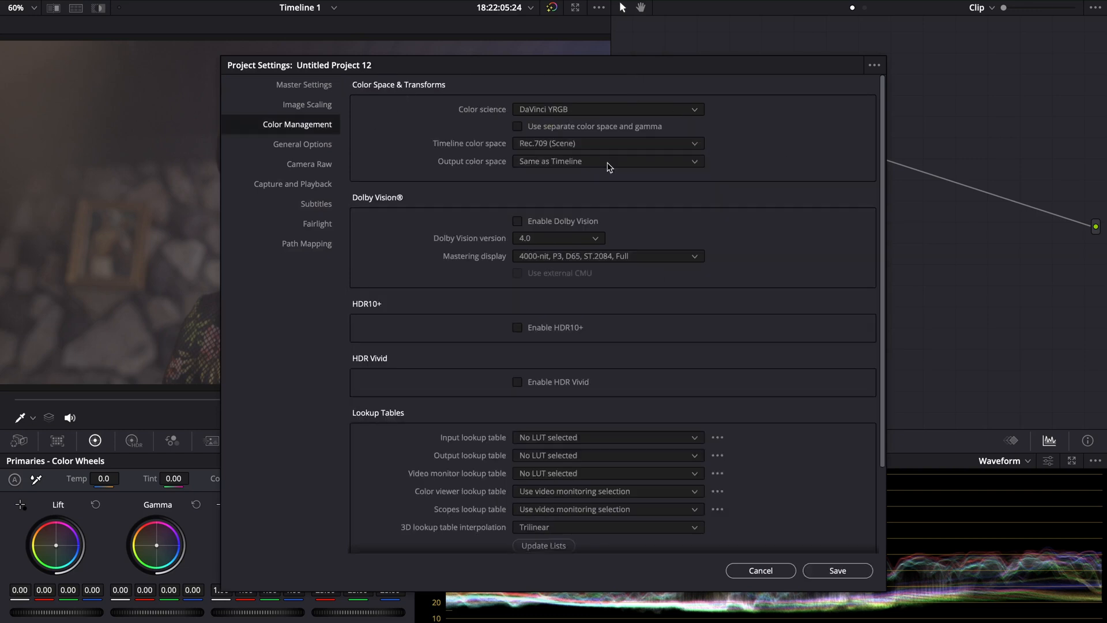
click(602, 146)
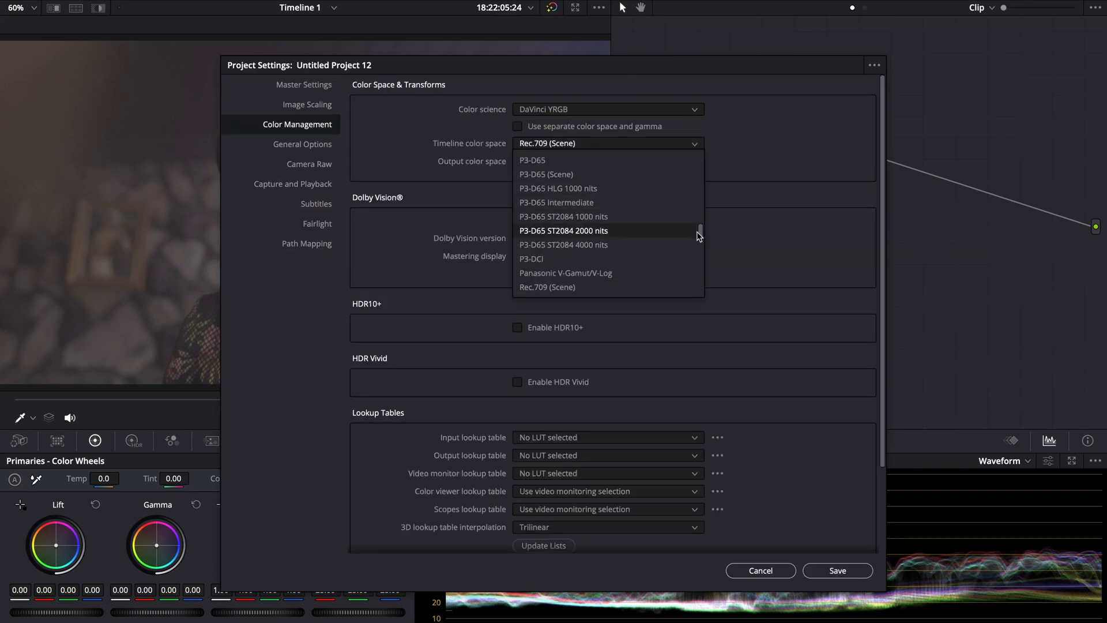
drag(701, 237, 713, 197)
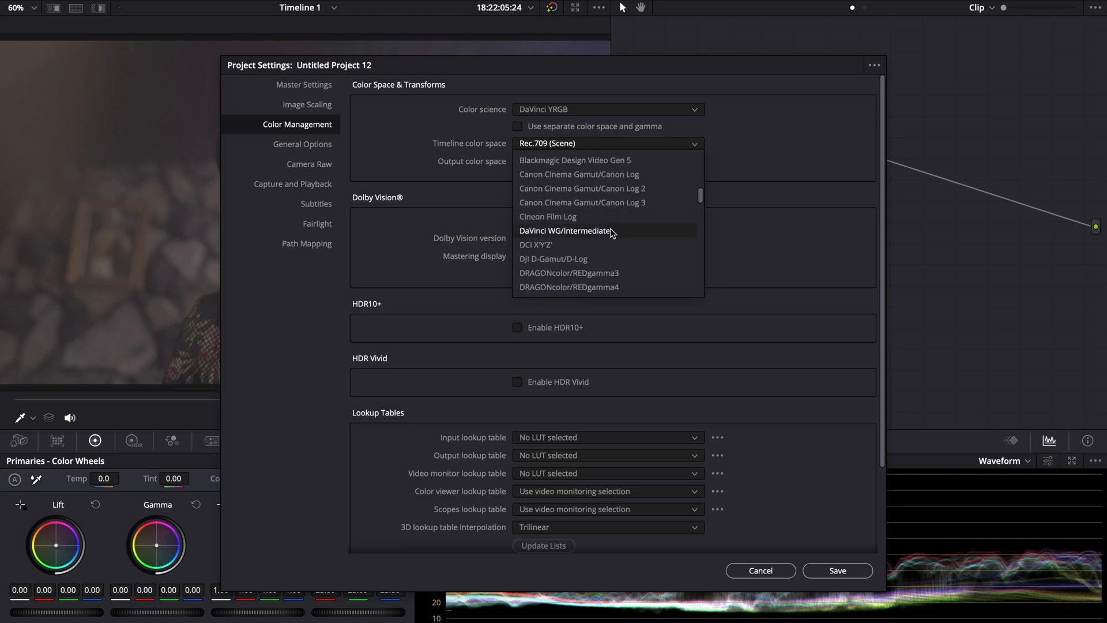
click(604, 227)
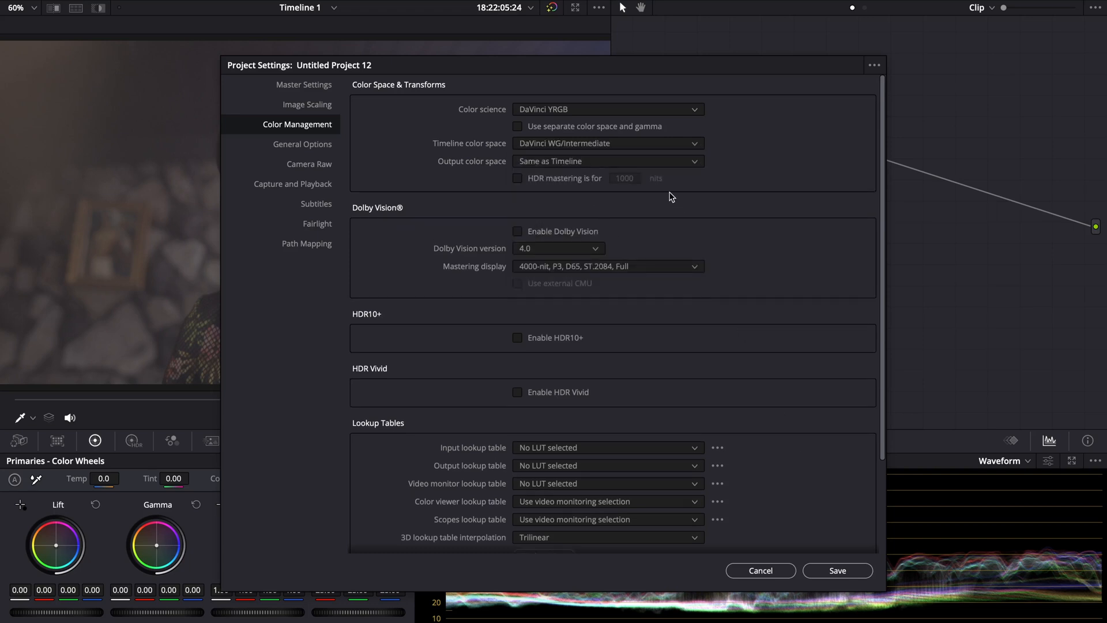
Step: Set the project's output color space to Rec.709 Gamma 2.4 and save the project settings
click(634, 162)
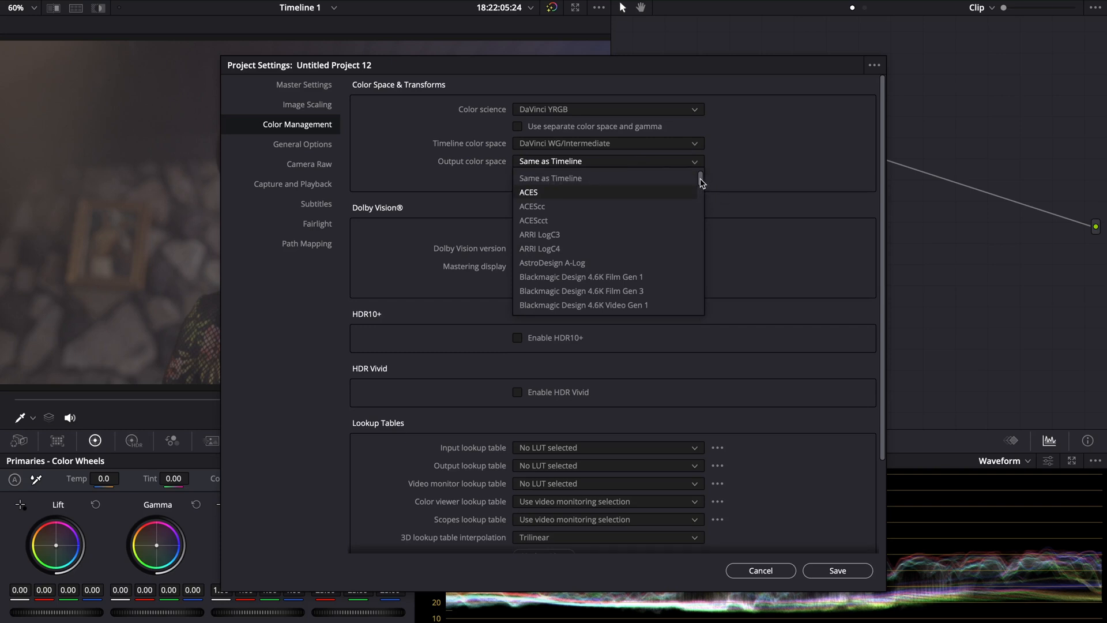
drag(700, 178, 702, 262)
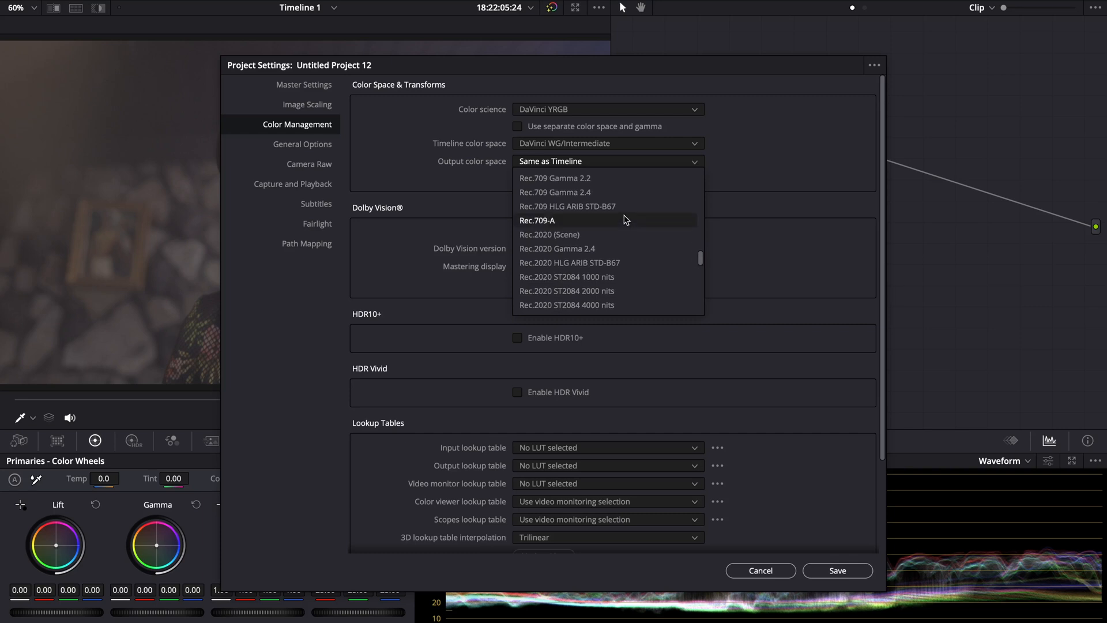
click(592, 190)
click(855, 573)
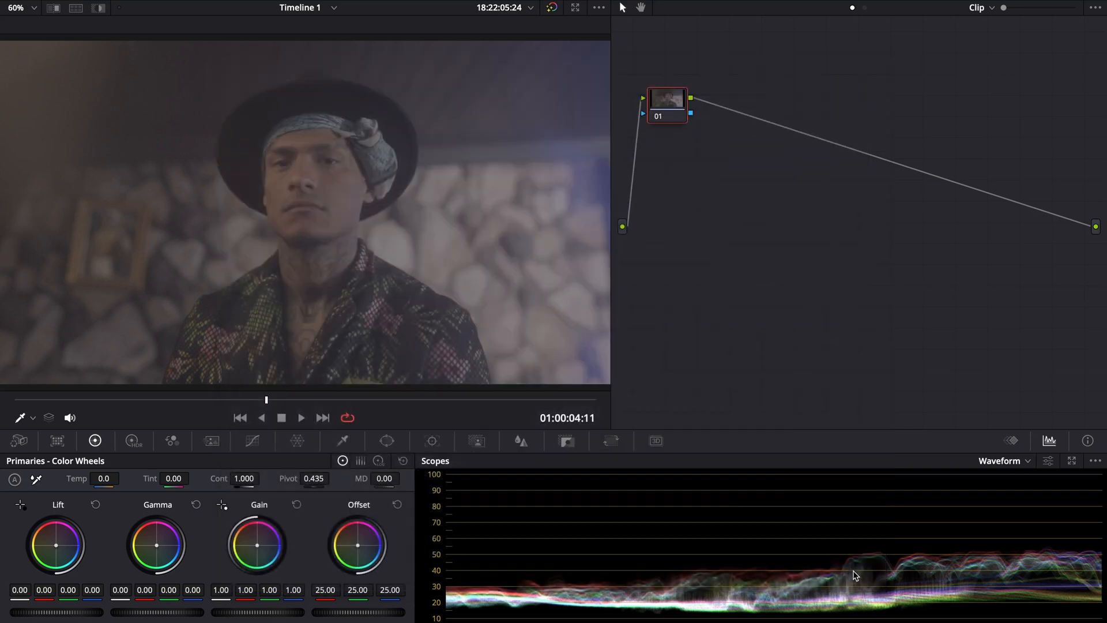
Step: Add a serial node after node 01 and apply the Color Space Transform effect to it
key(alt+s)
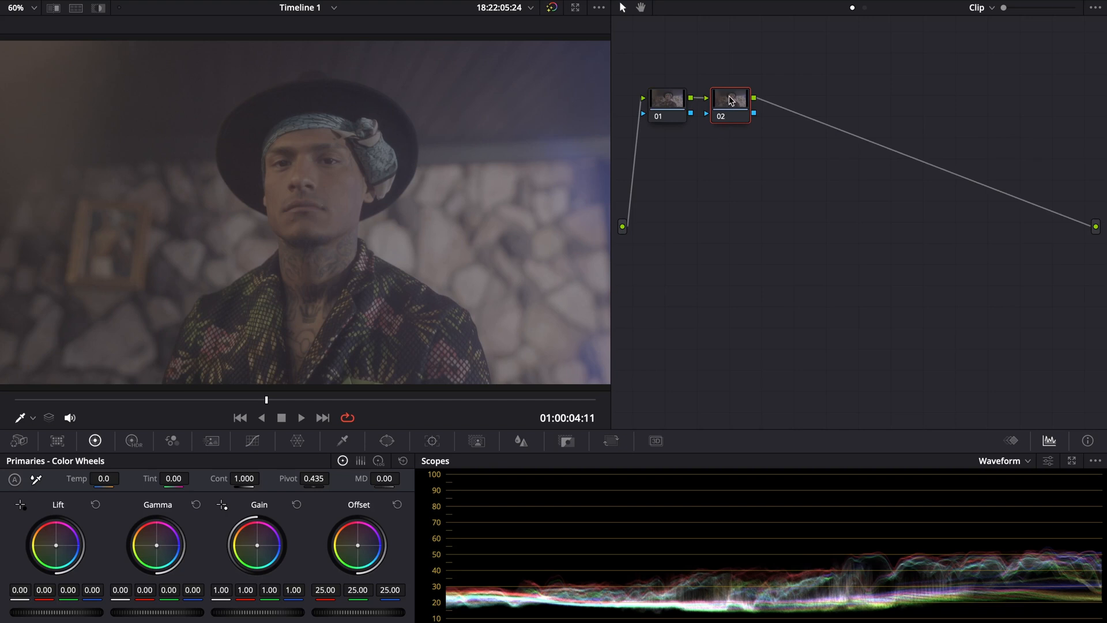
click(1005, 1)
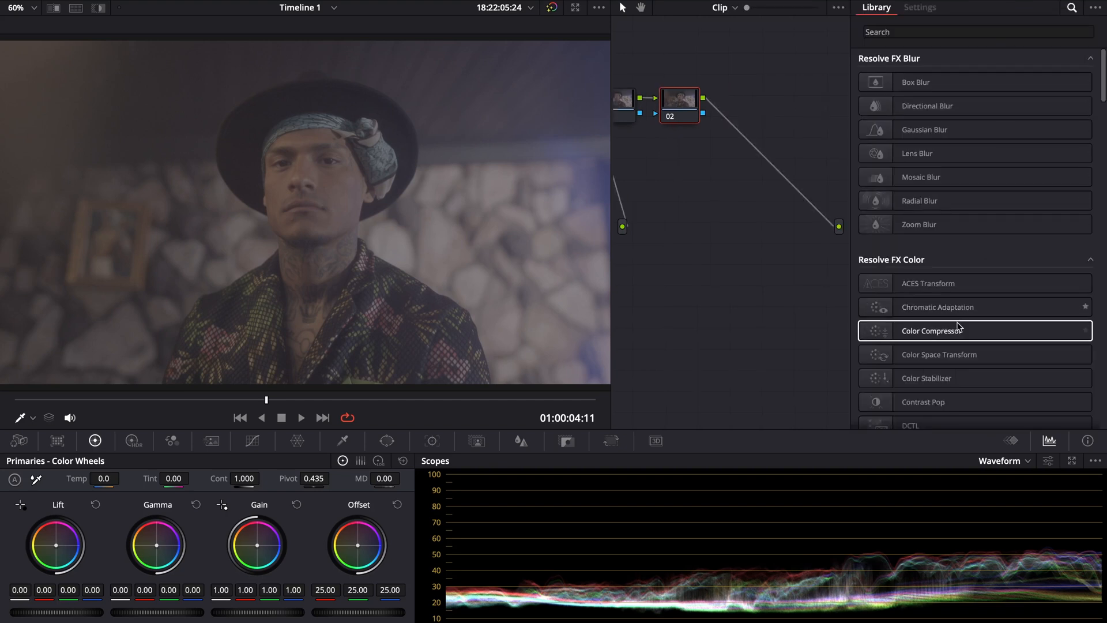
drag(939, 357, 680, 102)
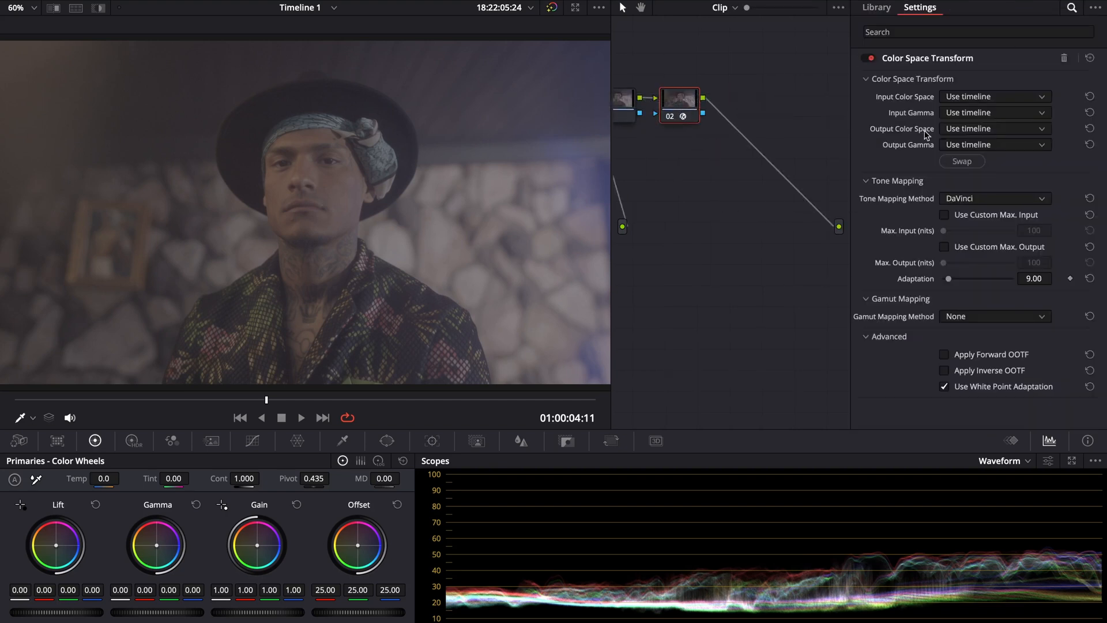
Step: Set node 02's input color space to ARRI Wide Gamut 3 and its input gamma to ARRI LogC4
click(989, 100)
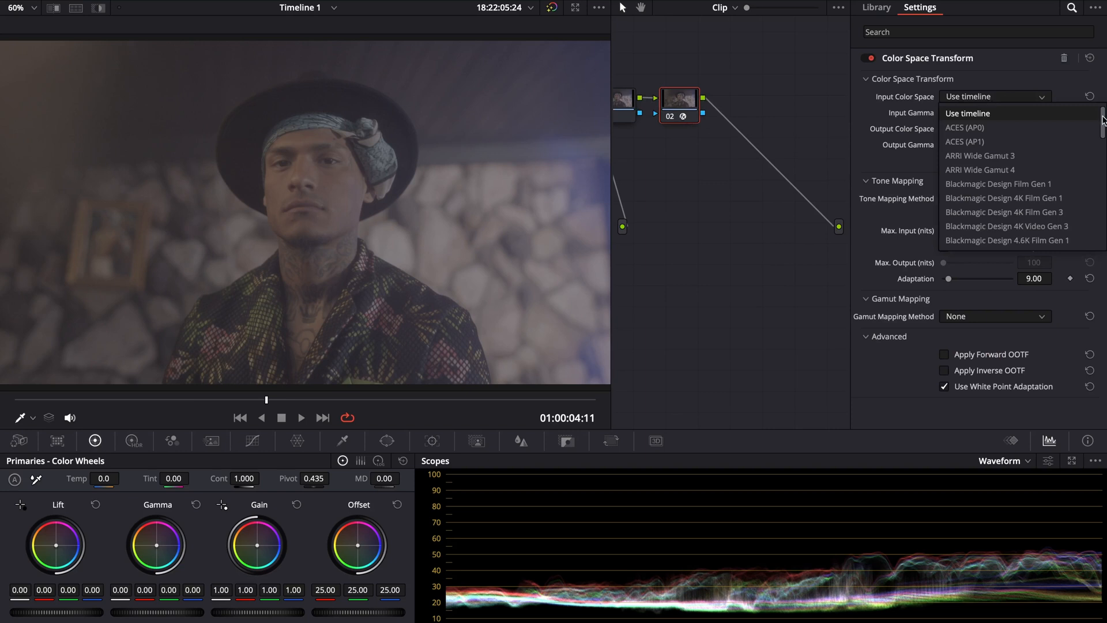
mouse_move(1103, 120)
mouse_down()
mouse_move(1104, 187)
mouse_move(1106, 117)
mouse_up()
click(997, 171)
click(977, 114)
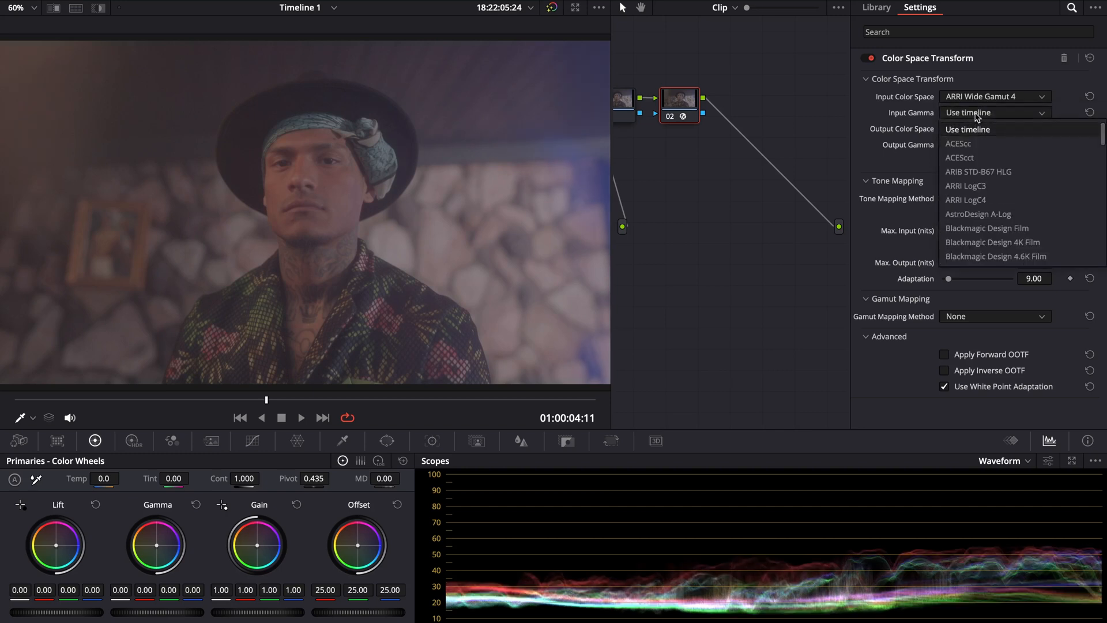
click(985, 199)
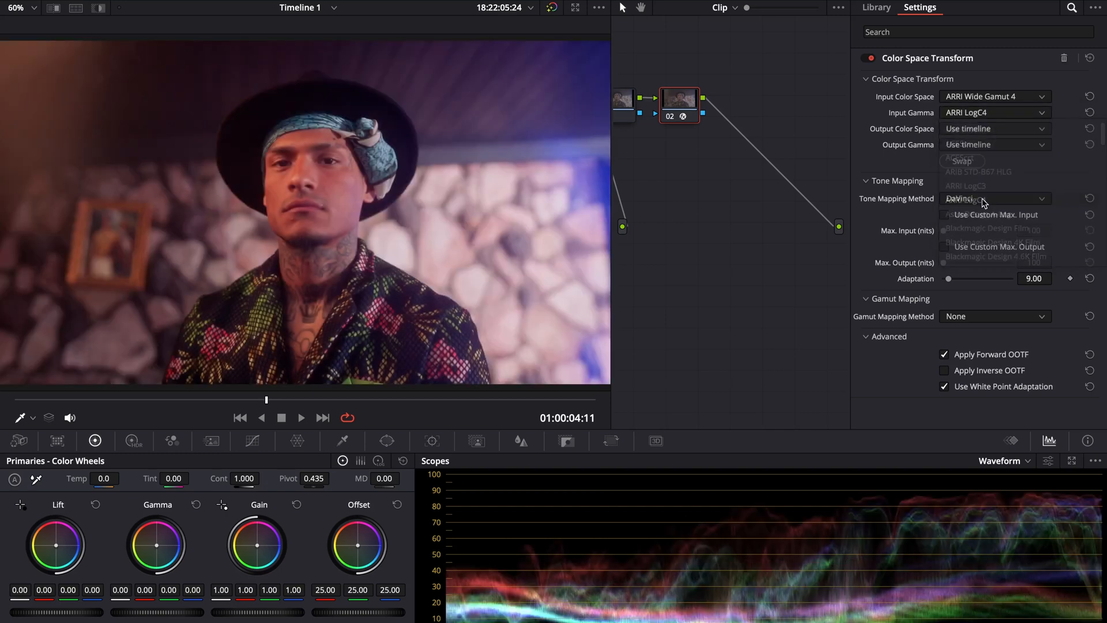
click(995, 98)
click(994, 156)
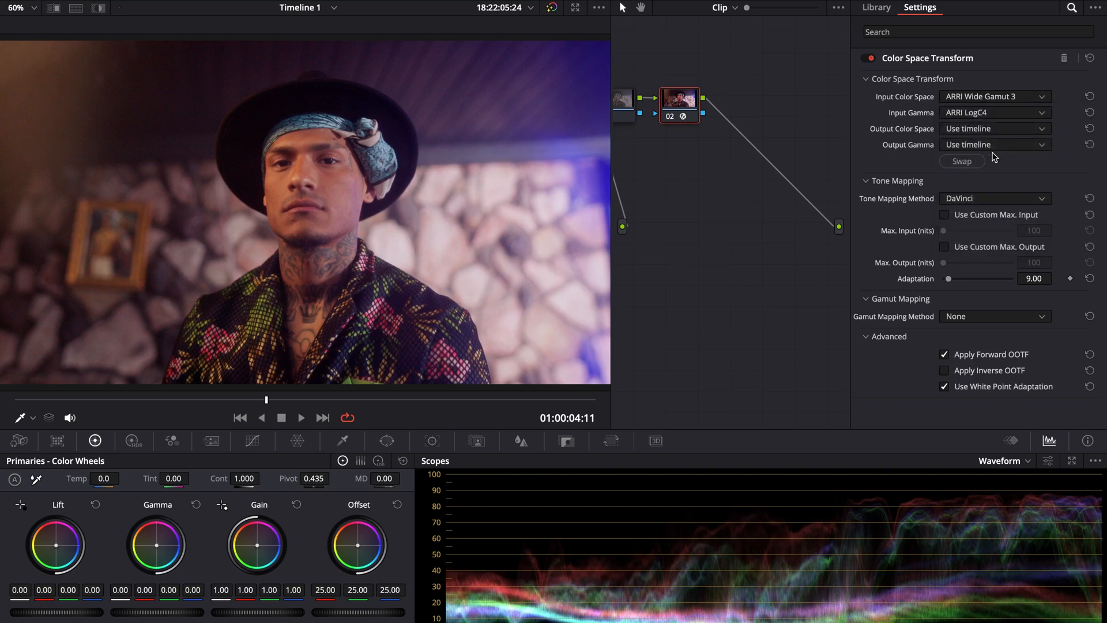
Step: Set node 02's output color space to DaVinci Wide Gamut and its output gamma to DaVinci Intermediate
click(973, 128)
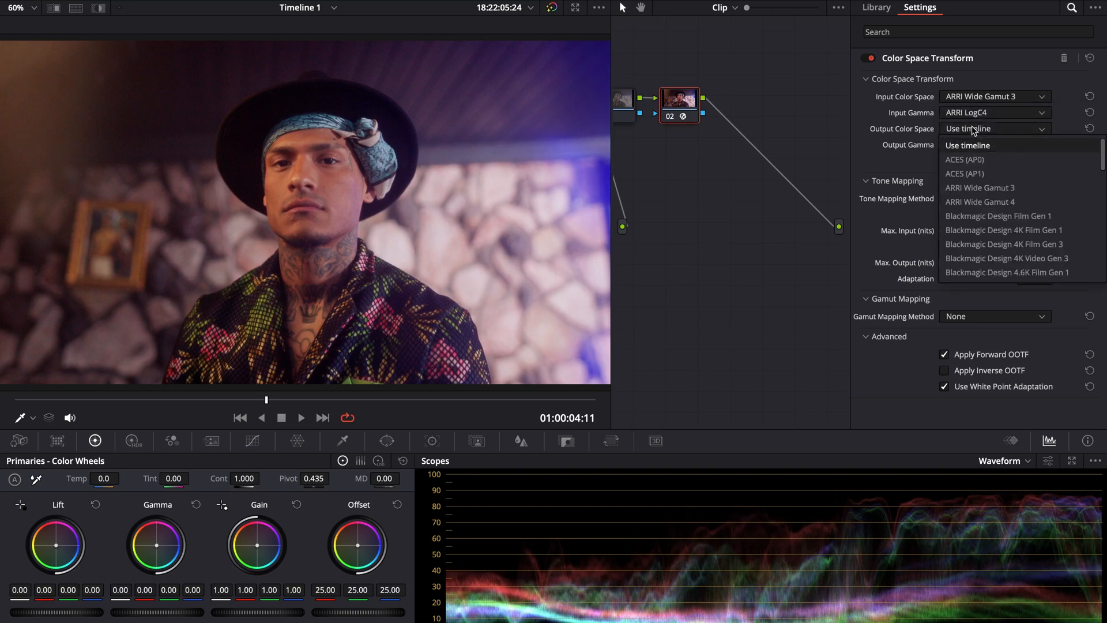
drag(1104, 160, 1104, 208)
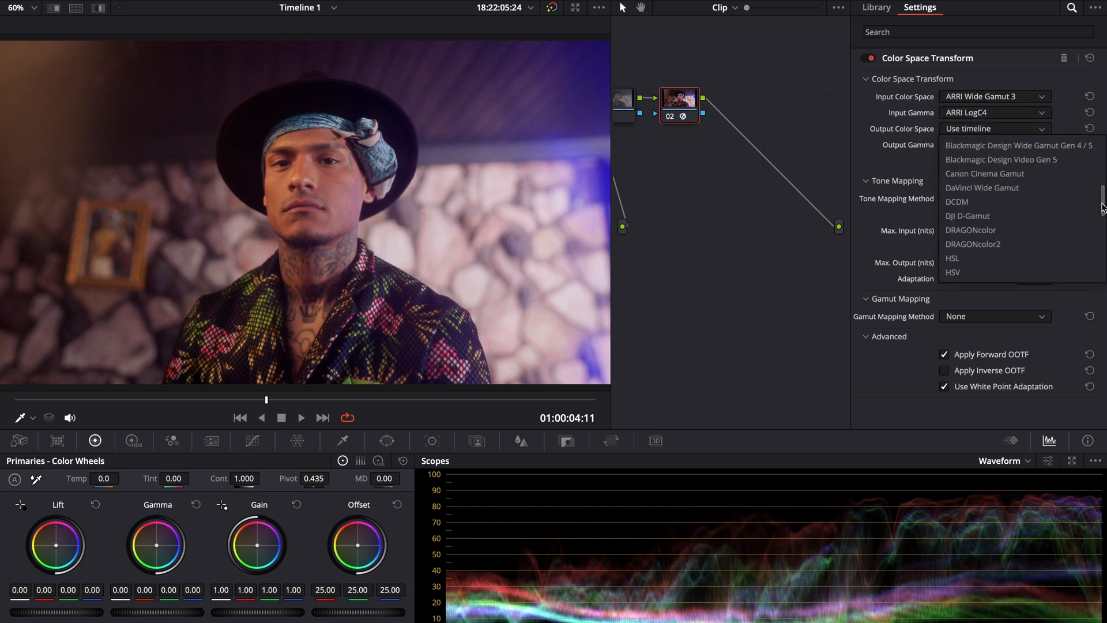
click(1036, 191)
click(979, 145)
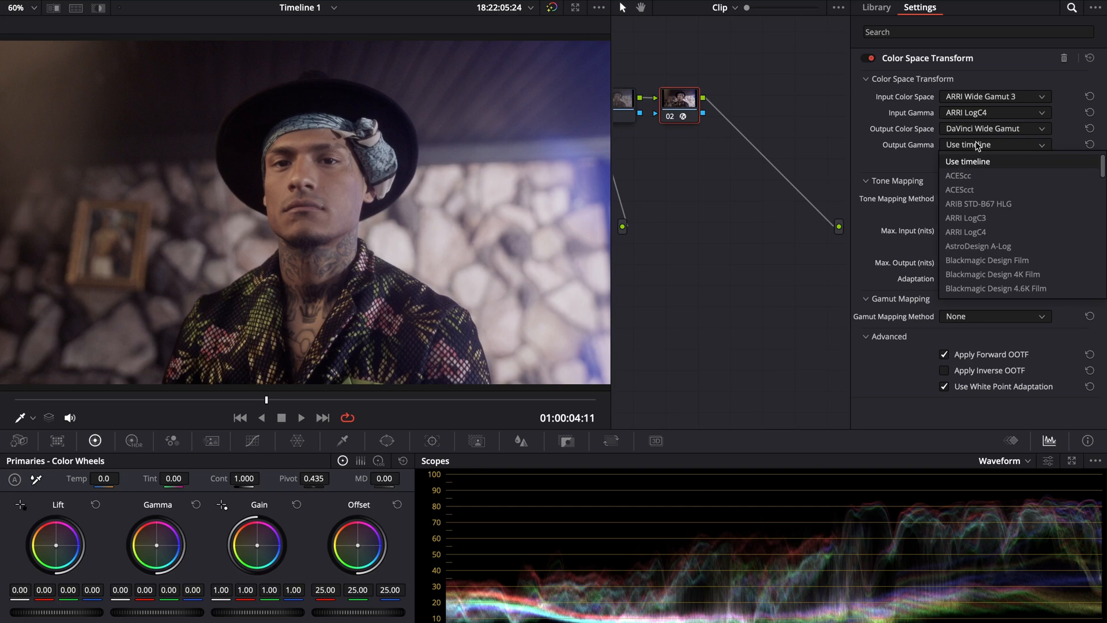
scroll(992, 218, down, 2)
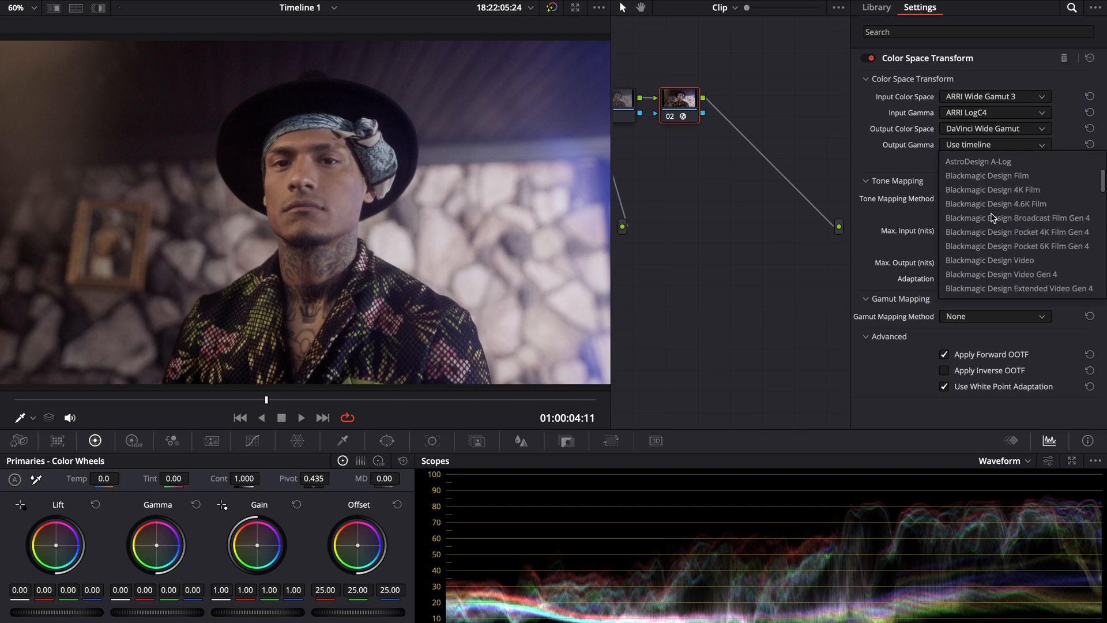
scroll(992, 218, down, 5)
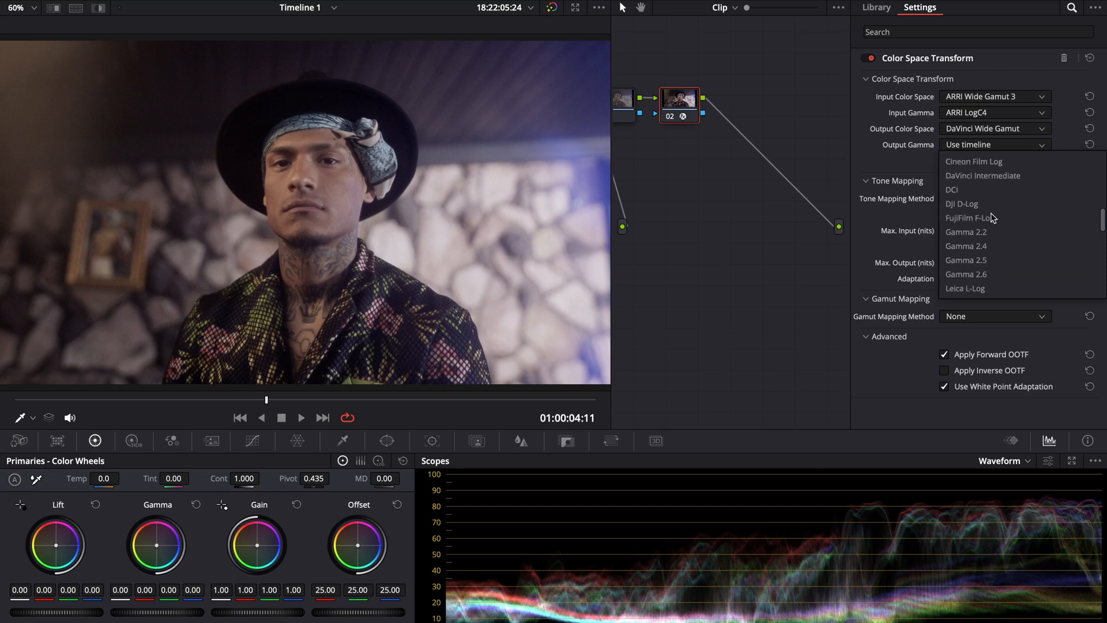
scroll(992, 218, up, 1)
click(989, 189)
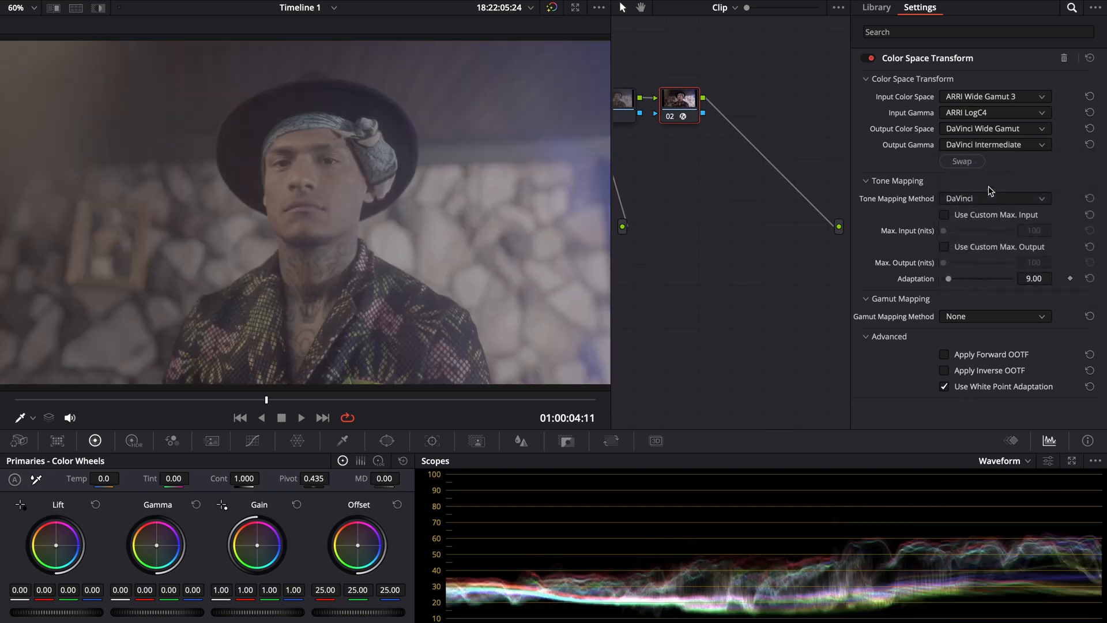
Step: Add a serial node after node 02, place it below the first row, and apply Color Space Transform to it
key(alt+s)
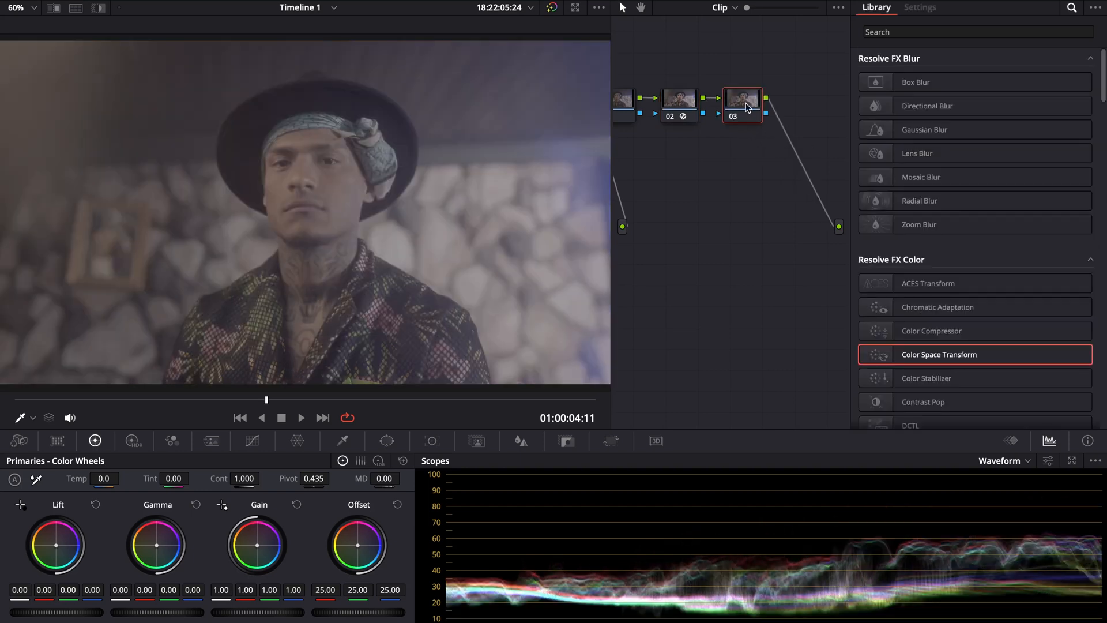
drag(747, 107, 663, 327)
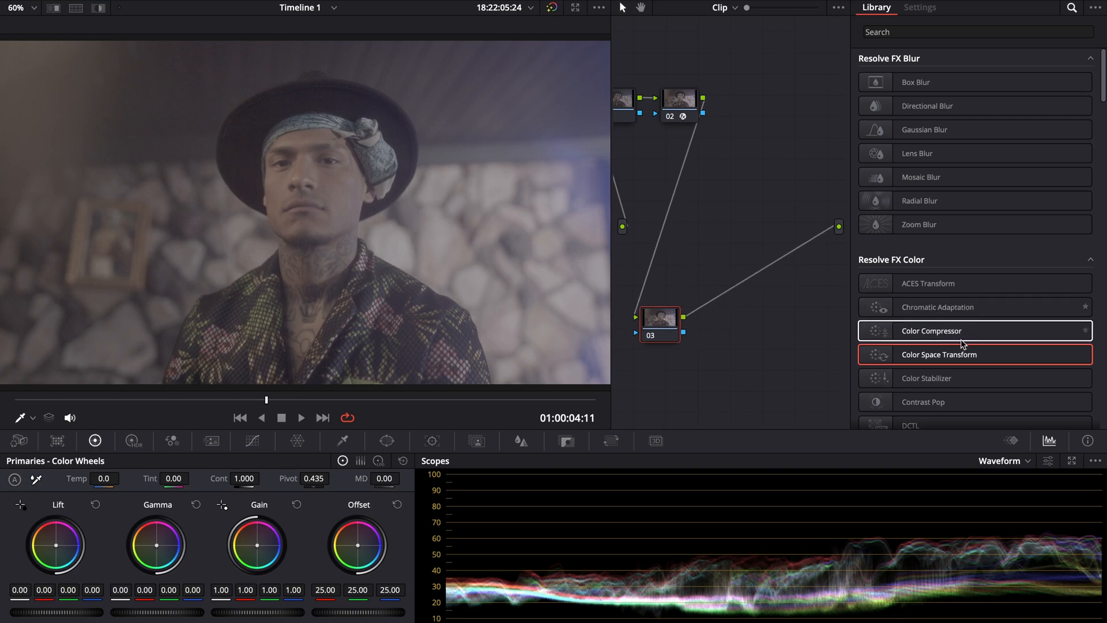
drag(940, 356, 647, 327)
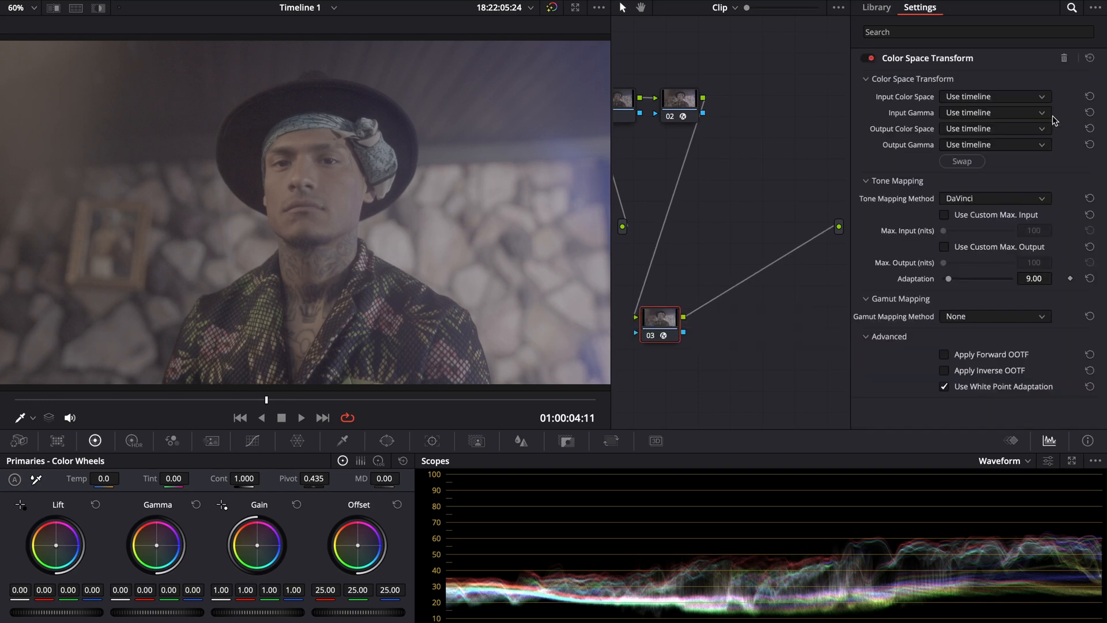
Step: Set node 03's input color space to DaVinci Wide Gamut and its input gamma to DaVinci Intermediate
click(1010, 97)
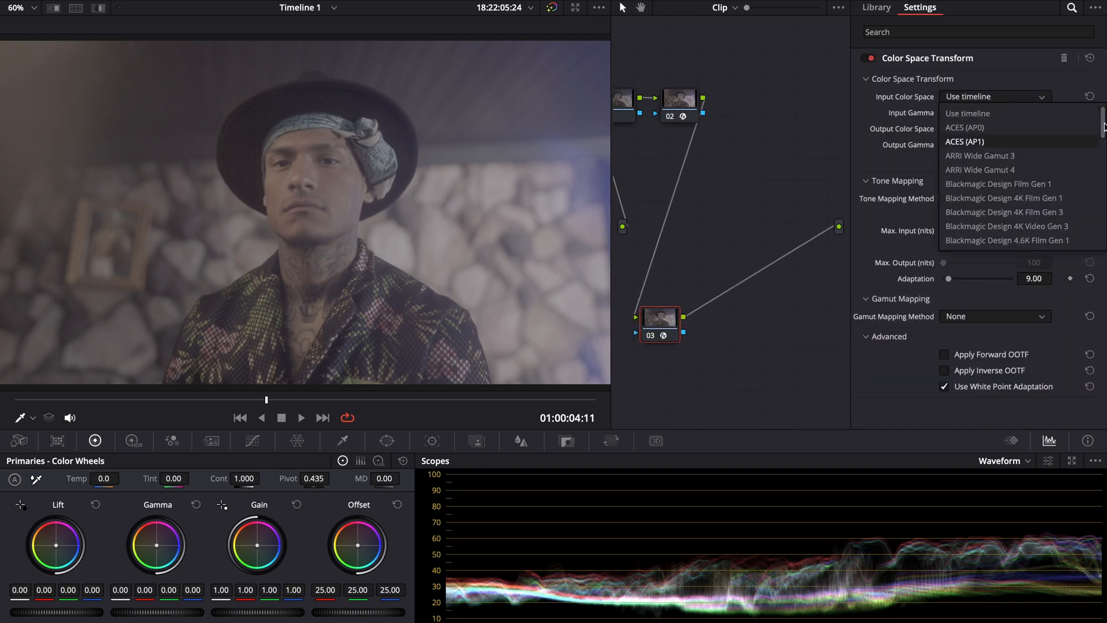
drag(1104, 127, 1104, 163)
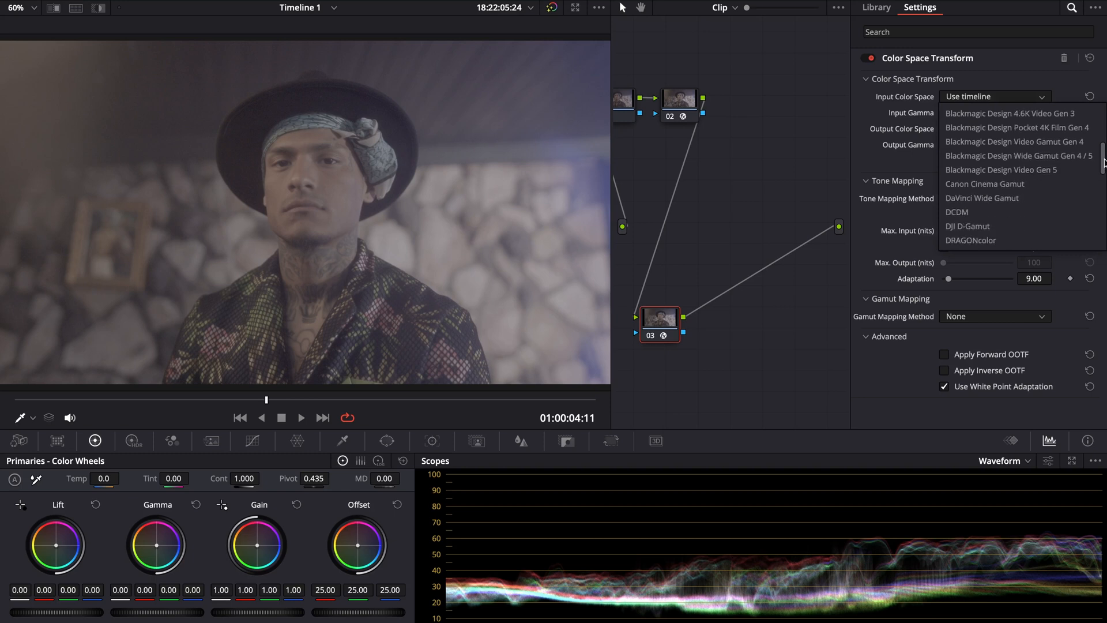
click(1005, 199)
click(995, 113)
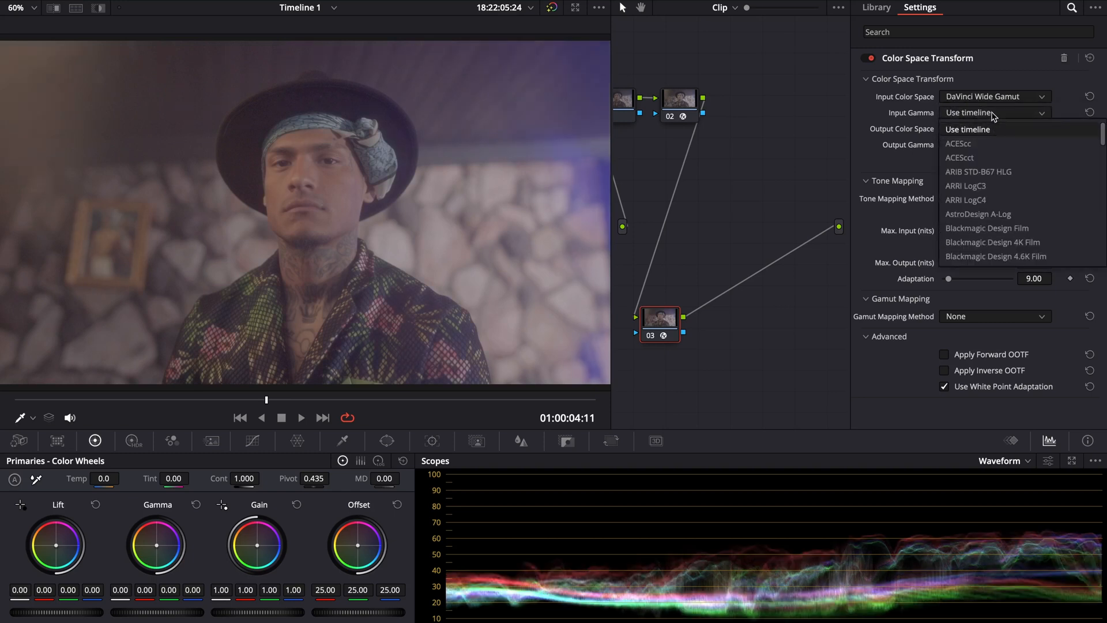
drag(1104, 134, 1104, 175)
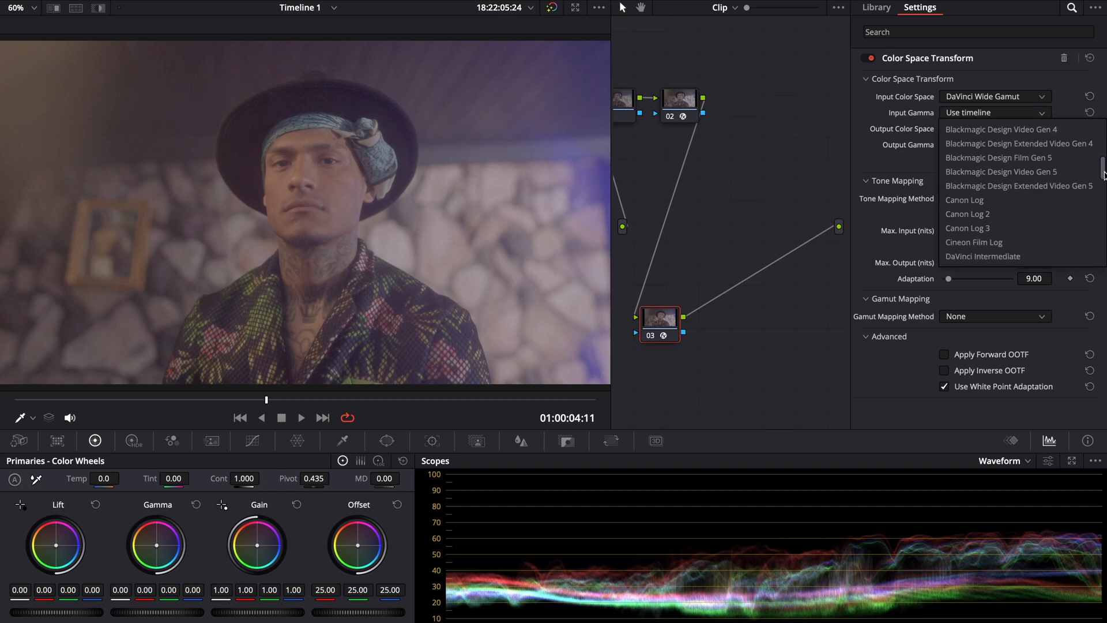
drag(1104, 174, 1103, 180)
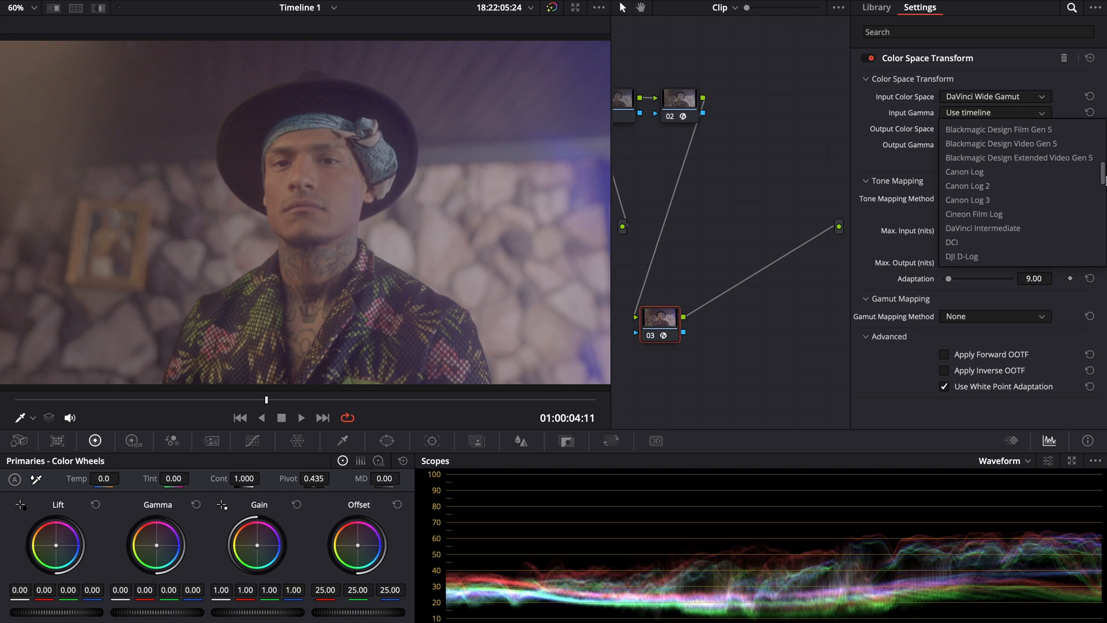
click(1000, 231)
Step: Set node 03's output color space to Rec.709 and its output gamma to Cineon Film Log
click(987, 129)
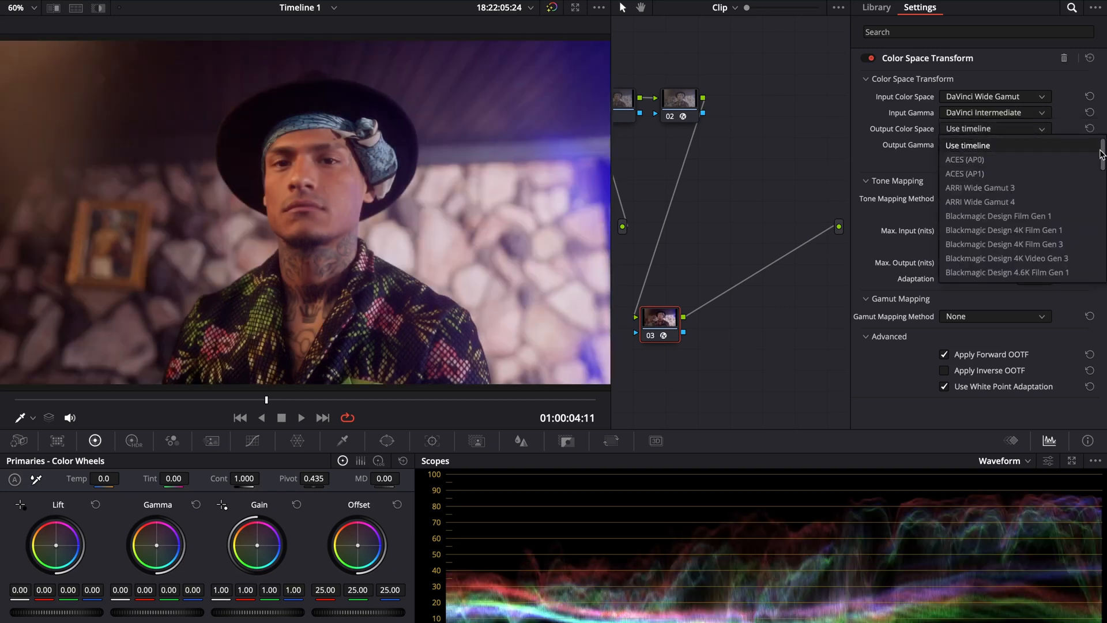
drag(1103, 154, 1104, 203)
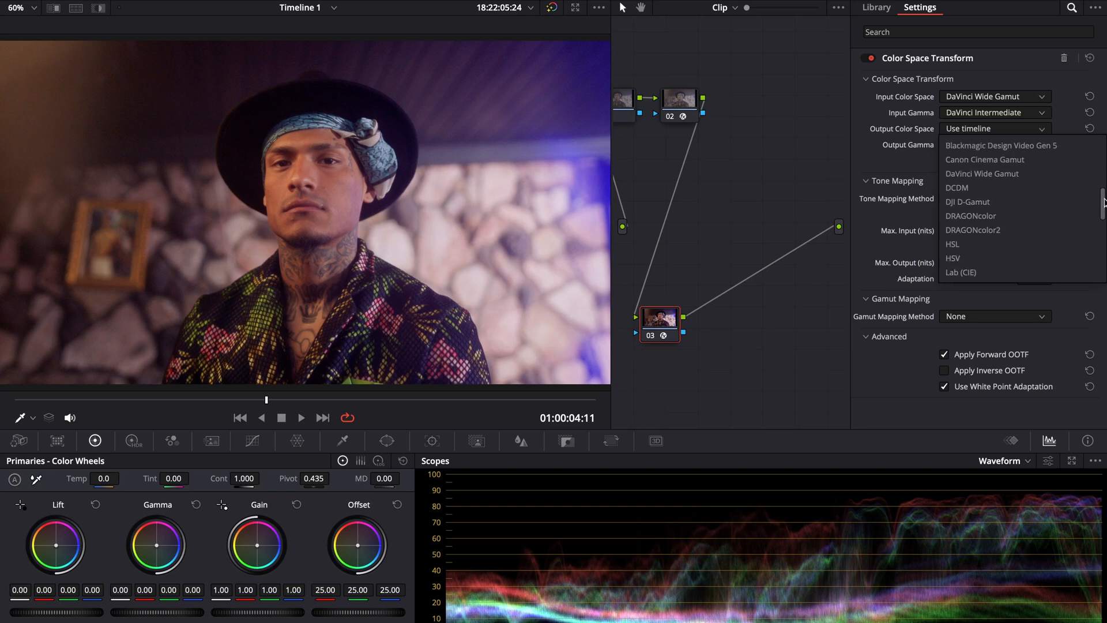
drag(1105, 202, 1105, 234)
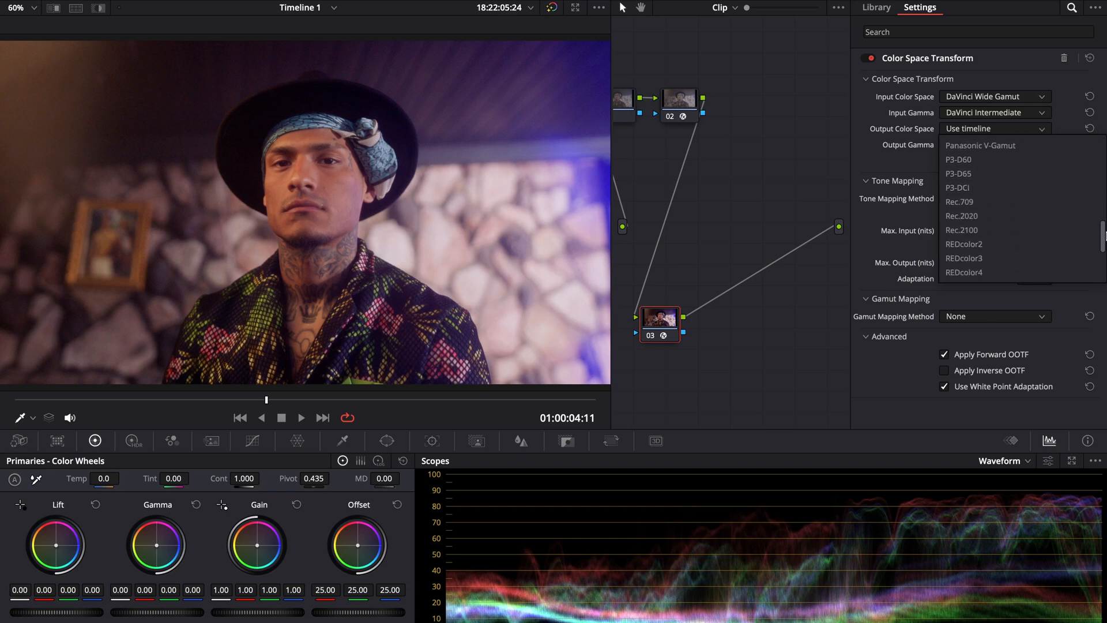
click(1018, 203)
click(991, 147)
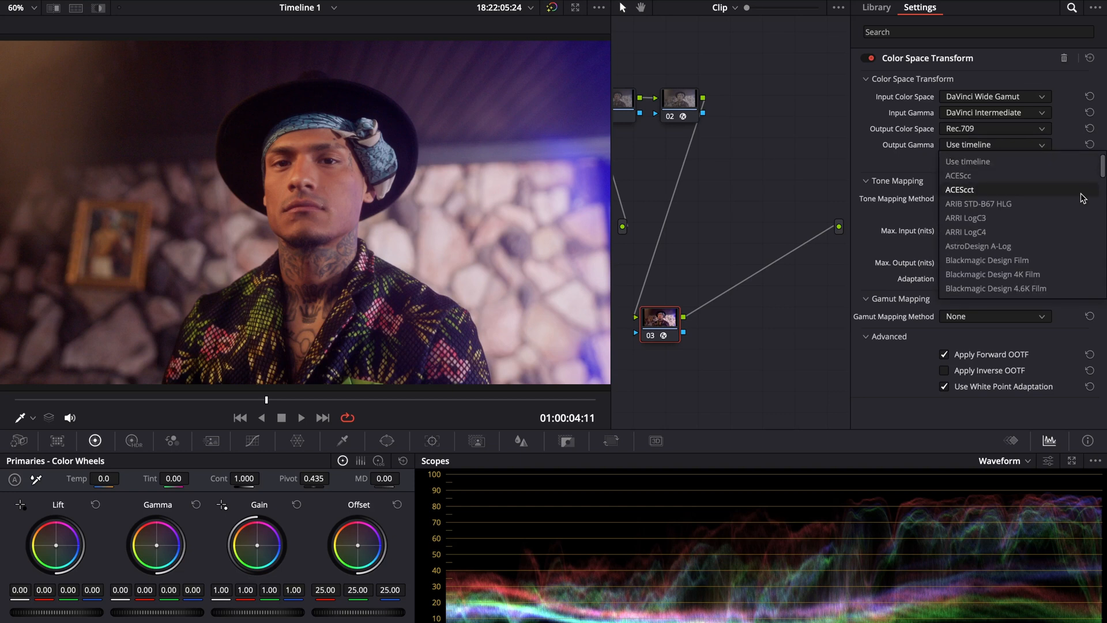
drag(1104, 172, 1104, 200)
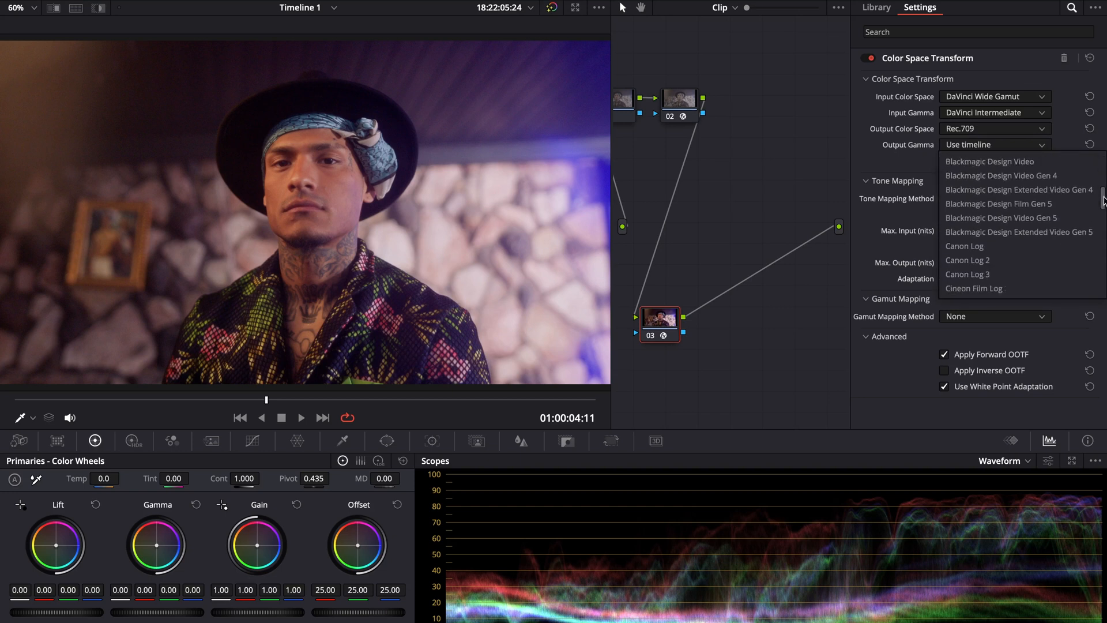
click(991, 285)
Step: Add a serial node after node 03 and apply the Rec709 Fujifilm 3513DI D55 film look LUT to it, closing the LUT and effects browsers
key(alt+s)
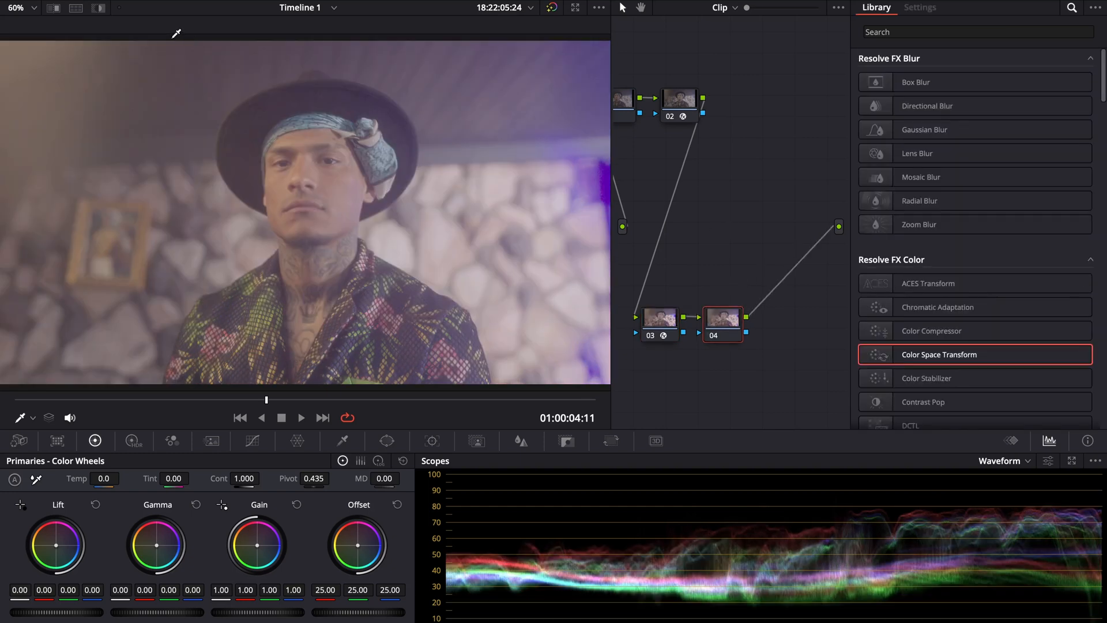
click(110, 1)
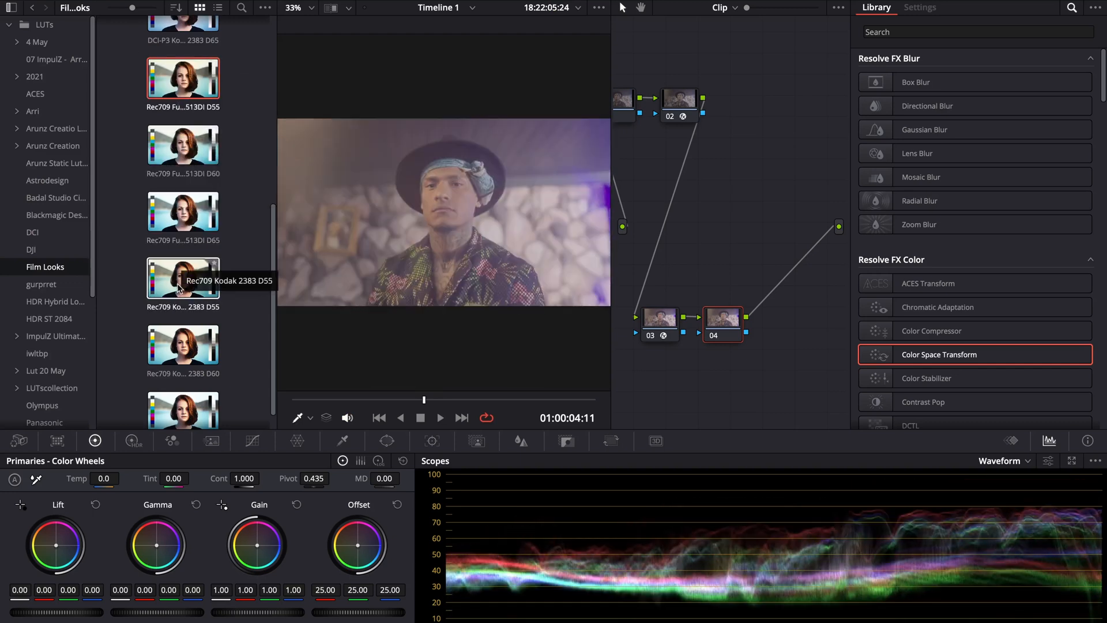
double_click(180, 75)
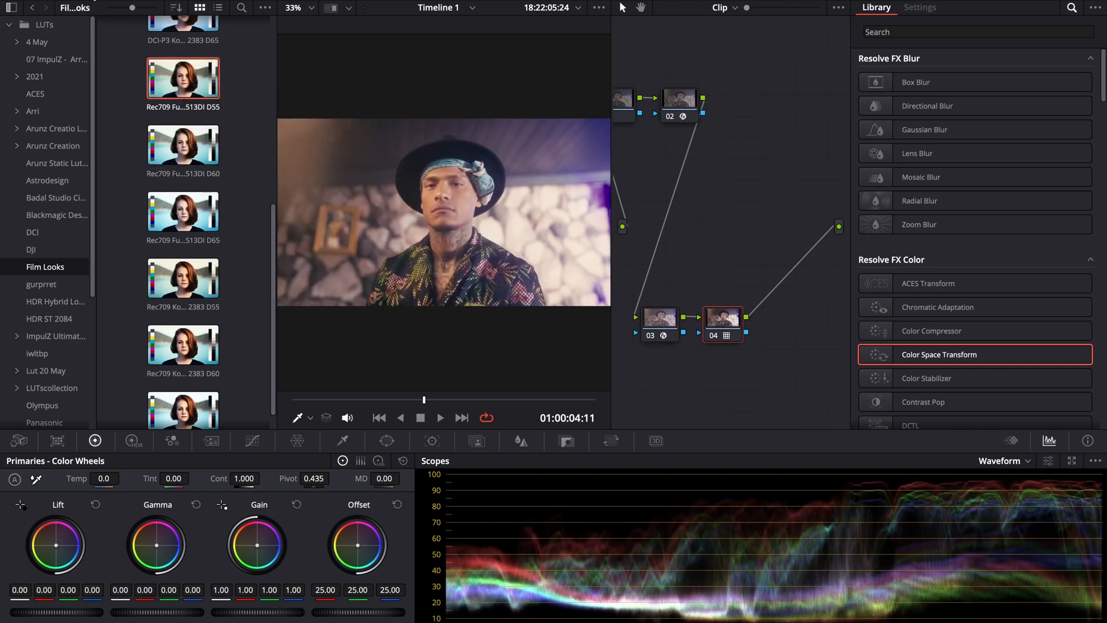
key(alt+f)
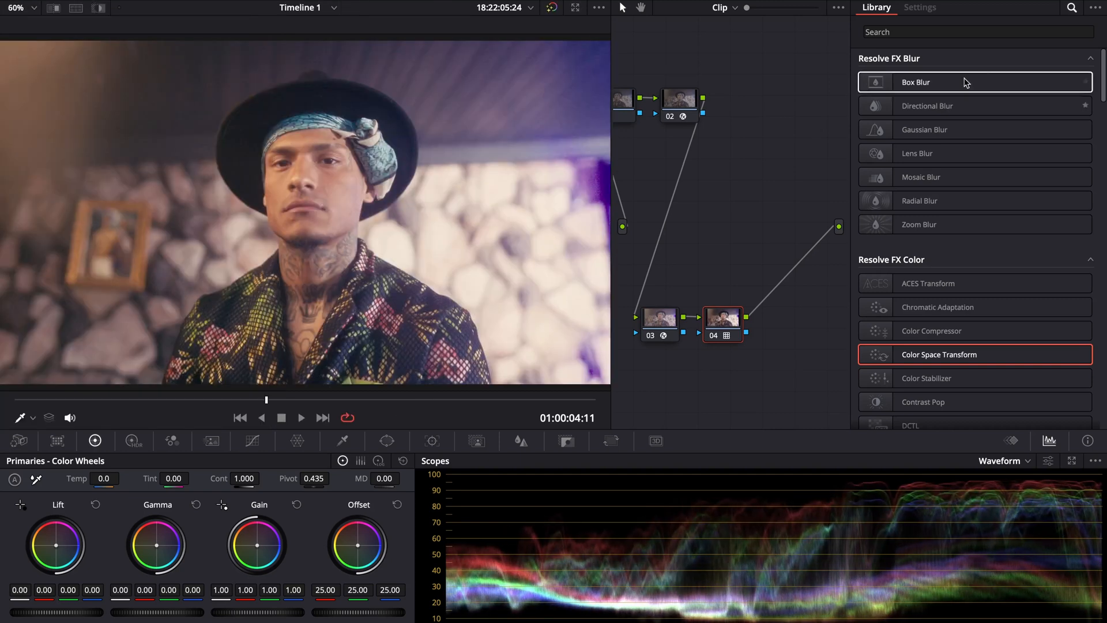
click(1020, 1)
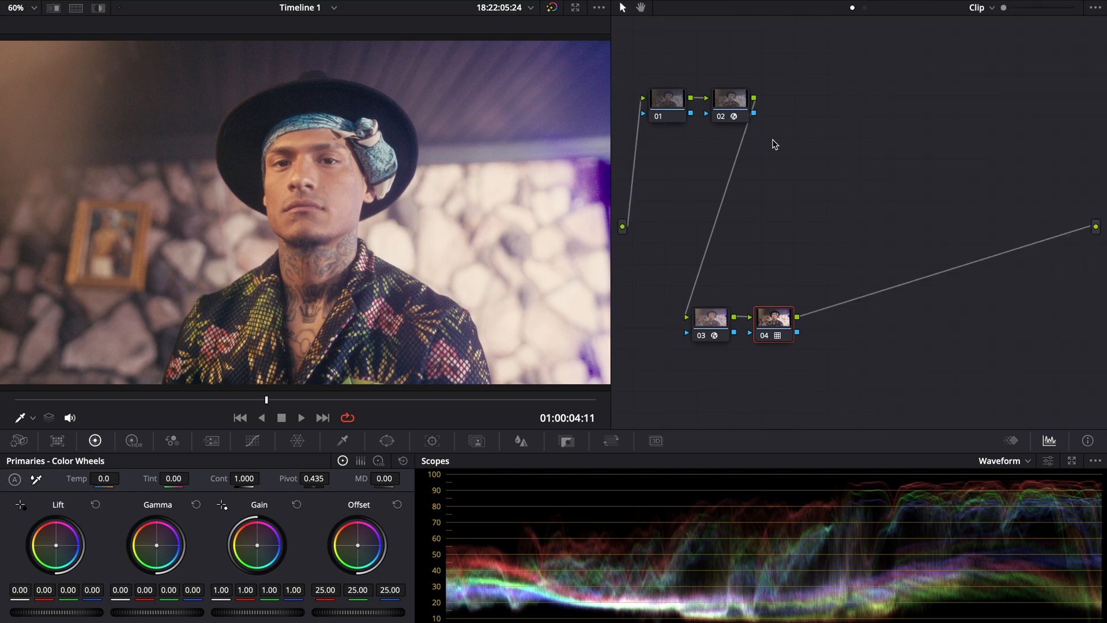
Step: Add a serial node after node 02, add a layer node below it, and move the layer mixer away to spread the nodes
click(729, 103)
key(alt+s)
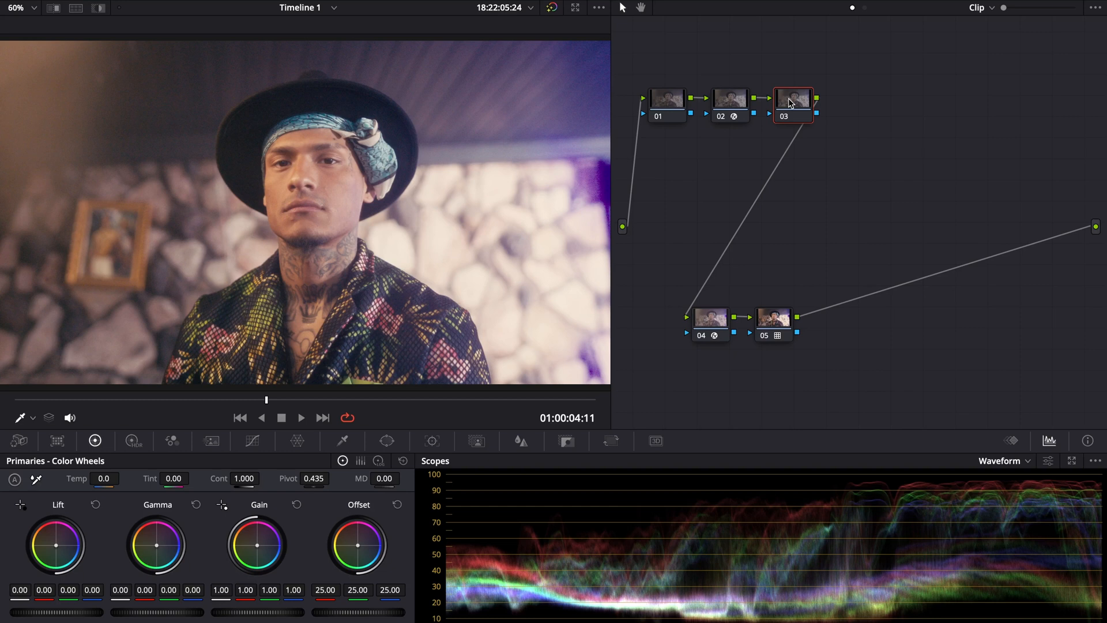
key(alt+l)
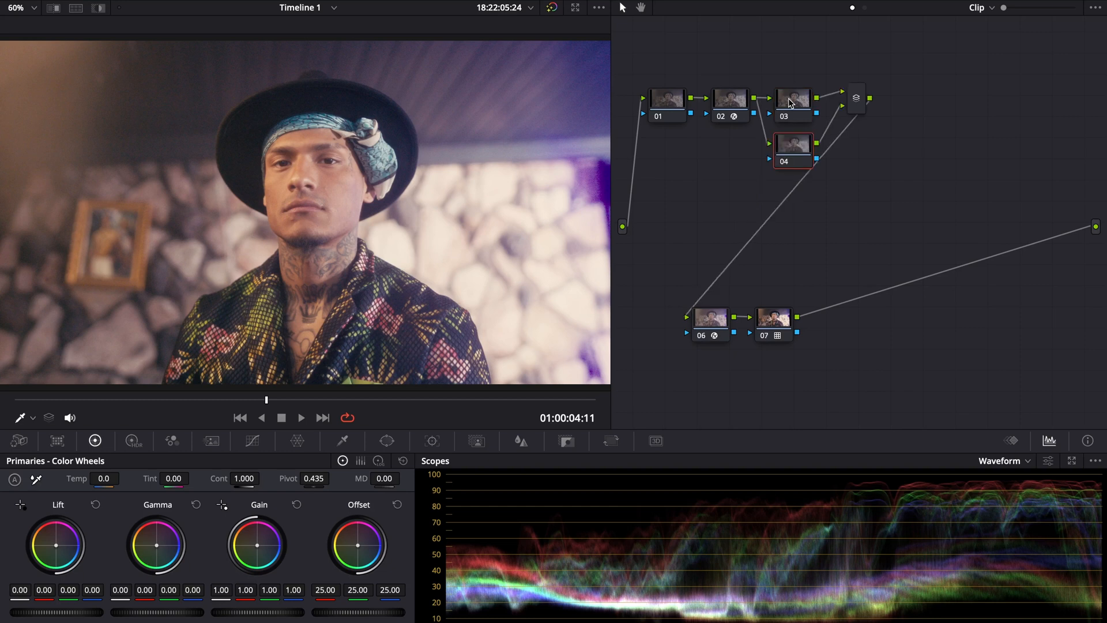
drag(795, 103, 891, 115)
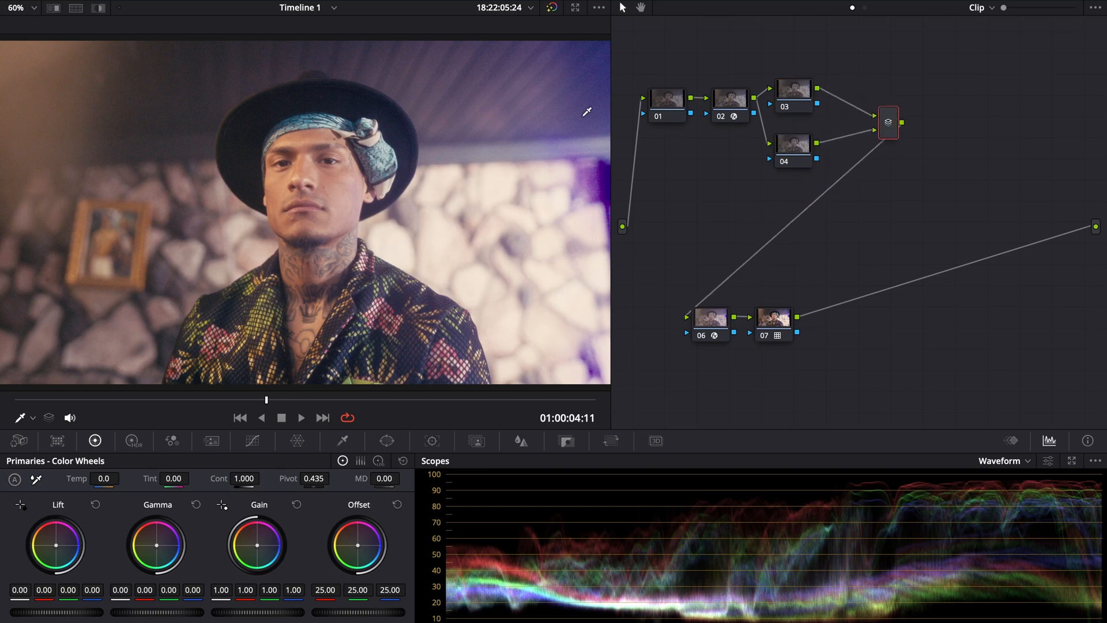
click(805, 95)
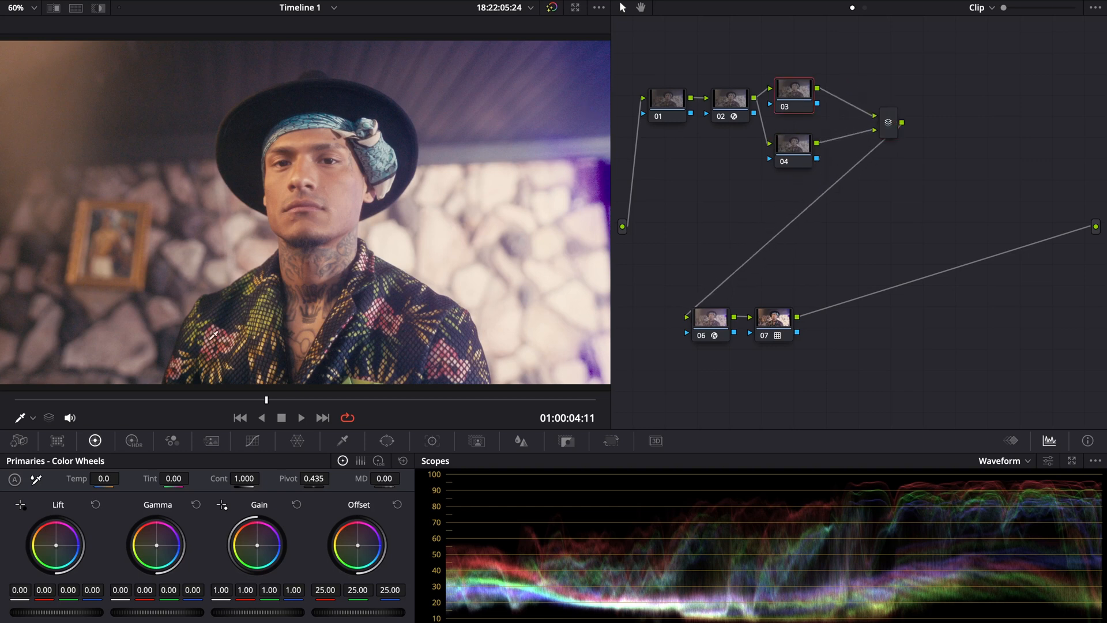
drag(100, 482, 60, 494)
double_click(71, 482)
mouse_move(360, 548)
mouse_down()
mouse_move(357, 565)
mouse_move(360, 547)
mouse_up()
click(397, 504)
Step: Shift node 03's offset toward teal, about 20.99 red, 25.84 green and 25.27 blue, and set its temperature to 450
drag(358, 550, 360, 566)
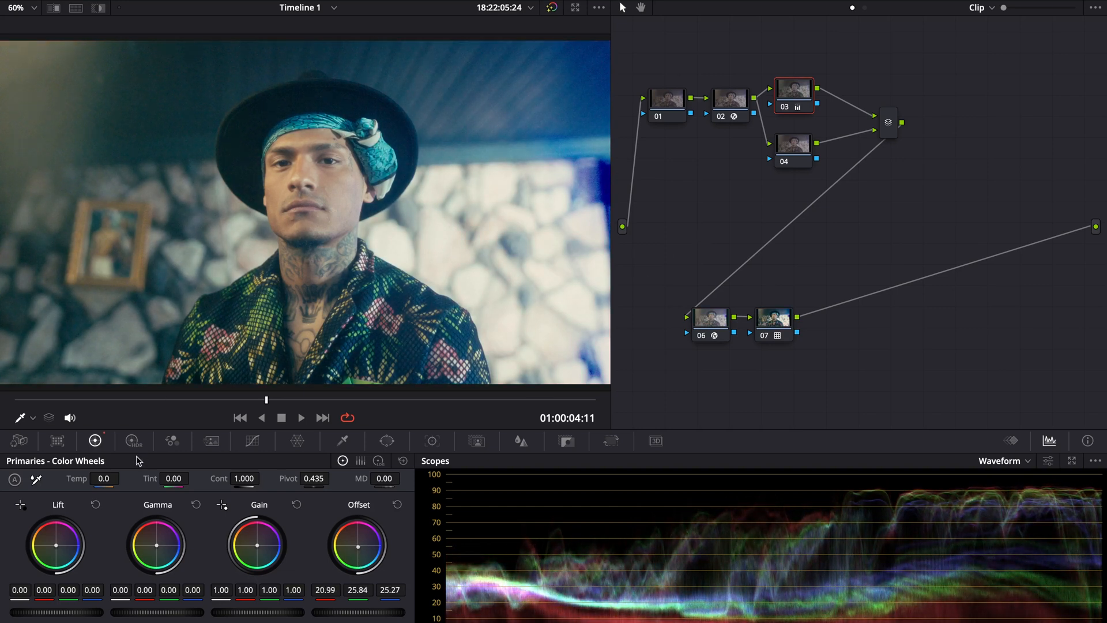
drag(104, 478, 133, 476)
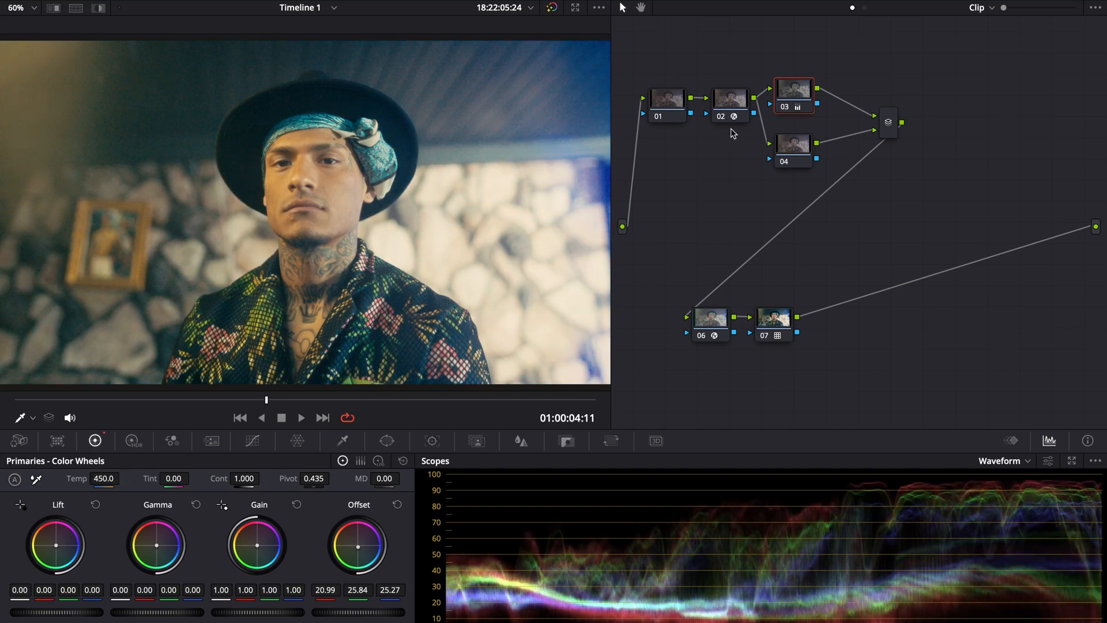
Step: Lower node 04's global exposure to -0.18 with the HDR color wheels
click(800, 145)
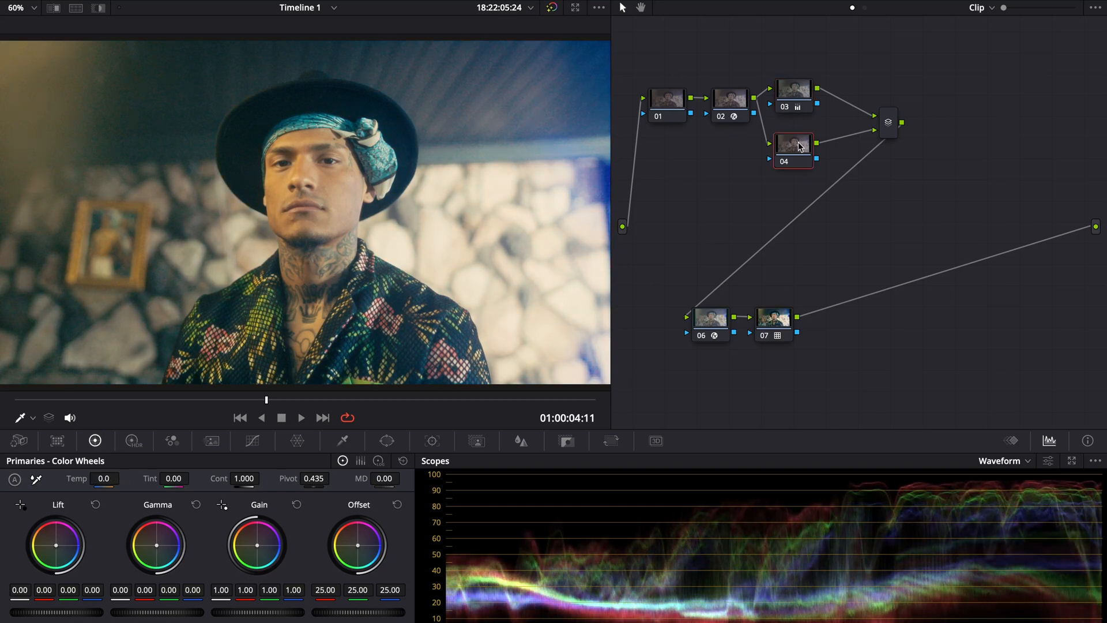
click(133, 442)
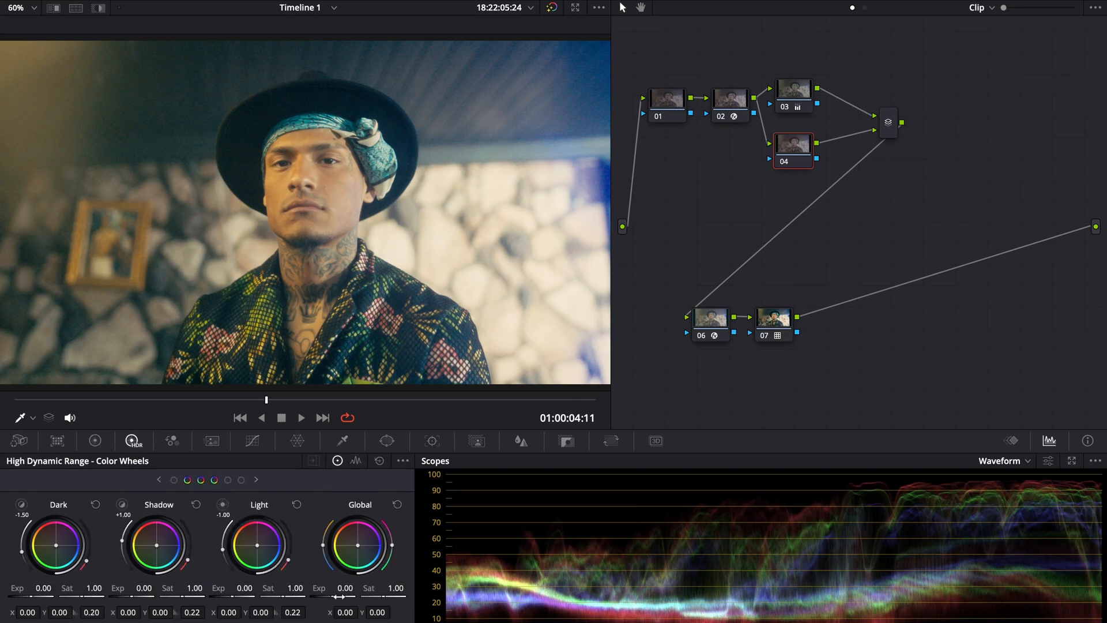
drag(339, 596, 261, 615)
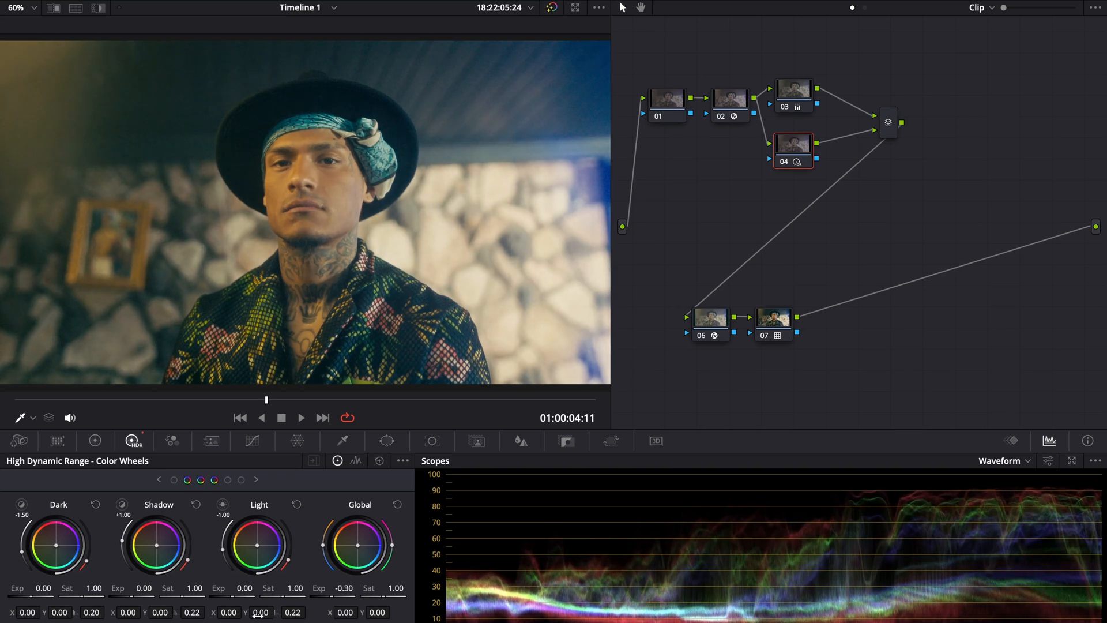
drag(258, 615, 292, 612)
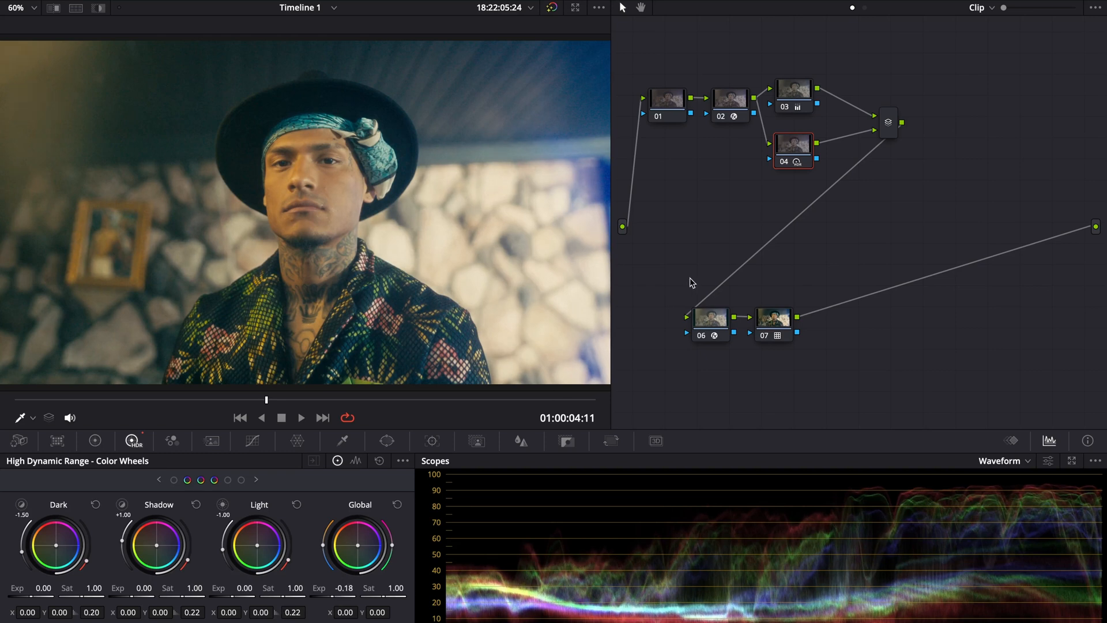
Step: Set node 03's temperature to 370 and its tint to -2.00 in the primaries
click(800, 101)
click(96, 442)
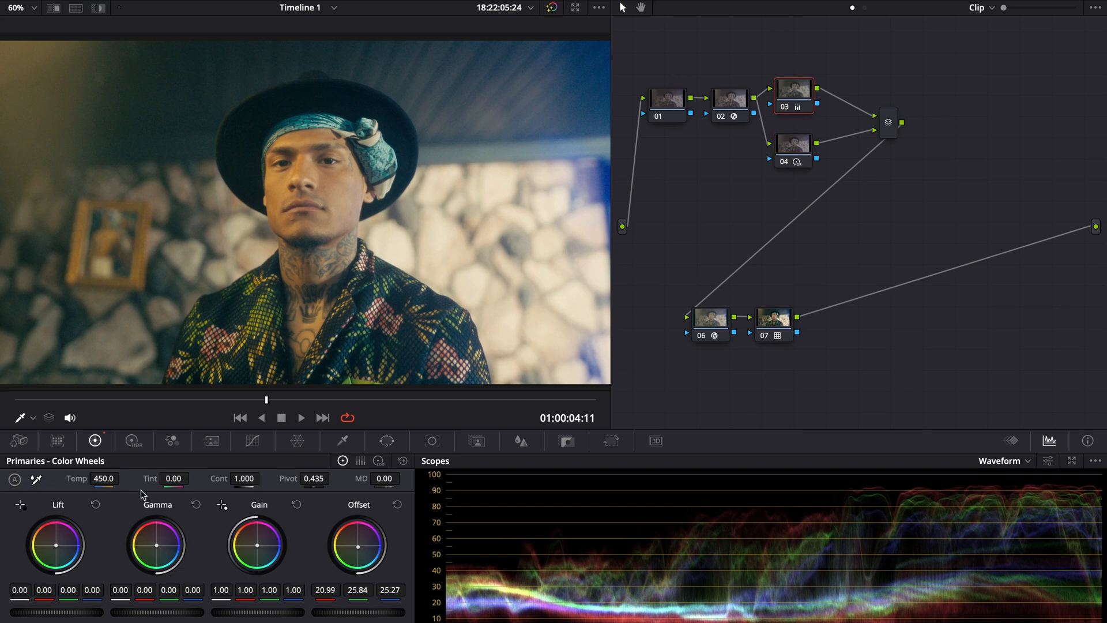
drag(173, 479, 96, 482)
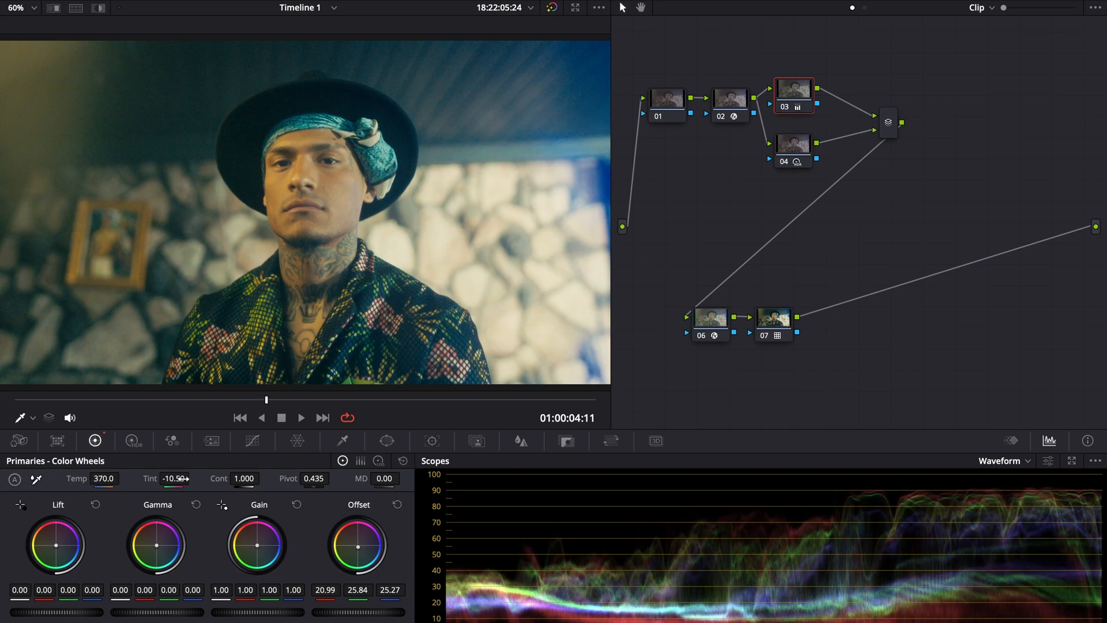
drag(174, 480, 183, 480)
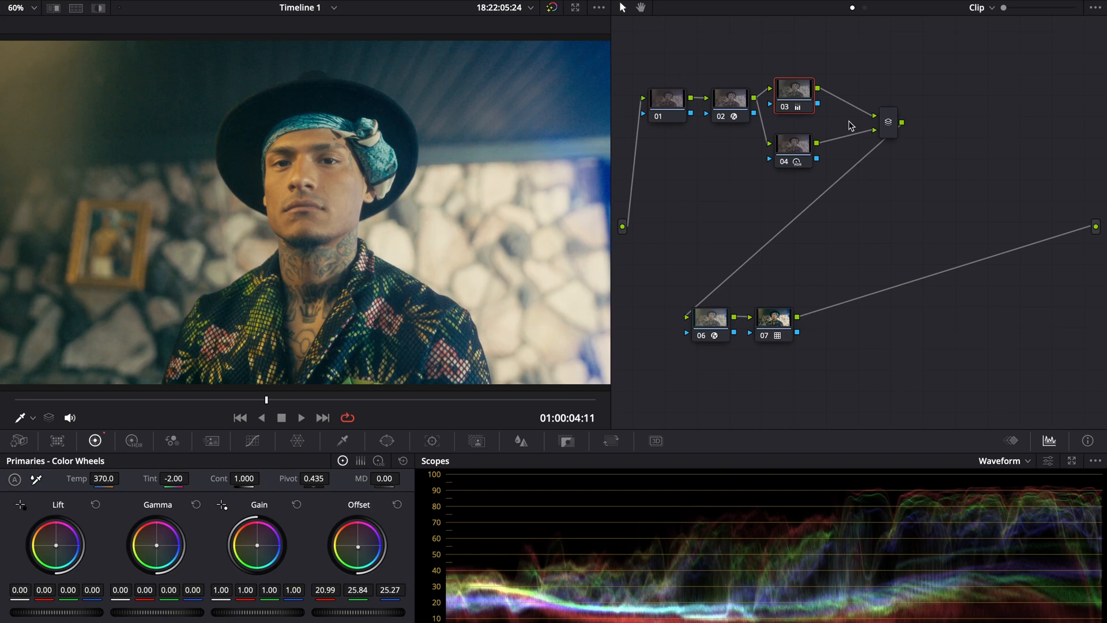
Step: Add a serial node after node 03, line it up in the upper row, and move the layer mixer further away
key(alt+s)
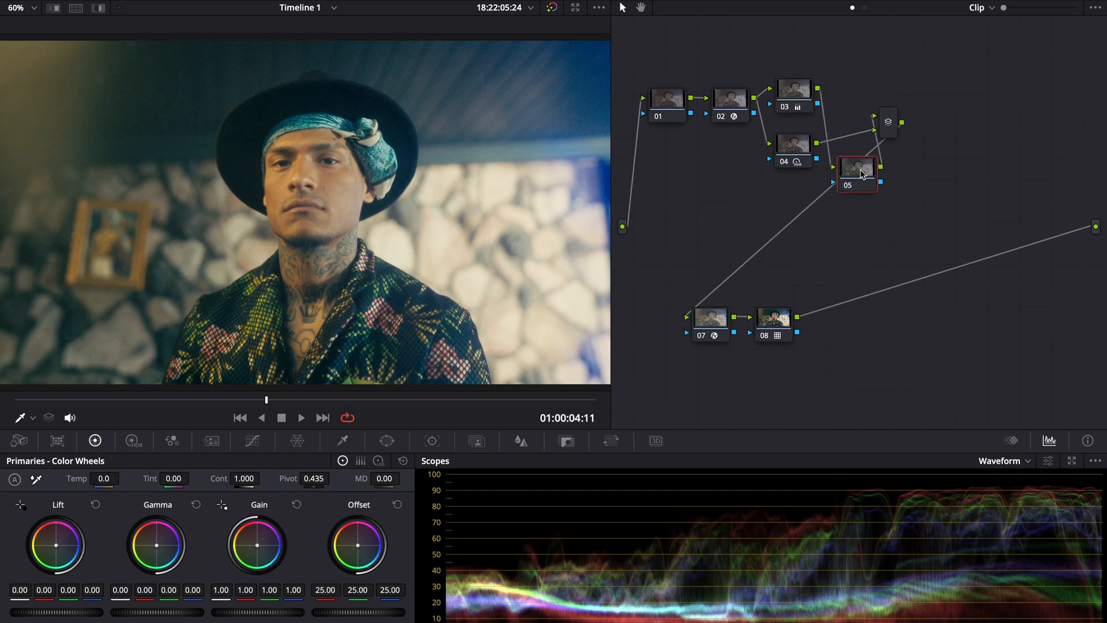
drag(888, 122, 954, 134)
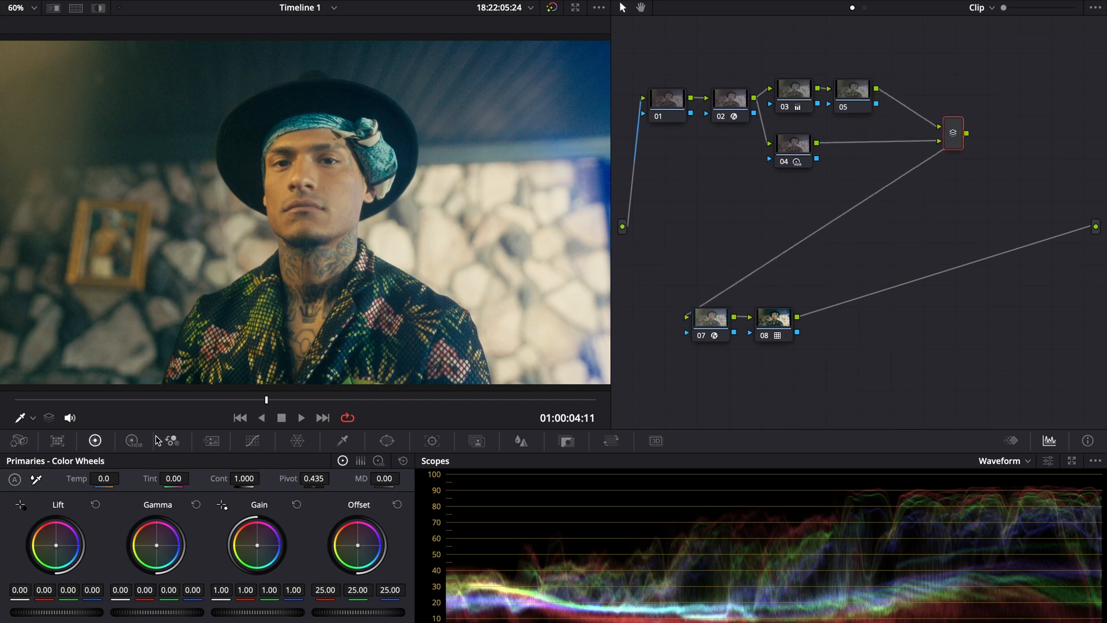
drag(254, 478, 291, 498)
mouse_move(233, 479)
mouse_down()
mouse_move(199, 479)
mouse_move(233, 480)
mouse_up()
double_click(234, 479)
Step: Set node 05's contrast to 1.090
click(858, 94)
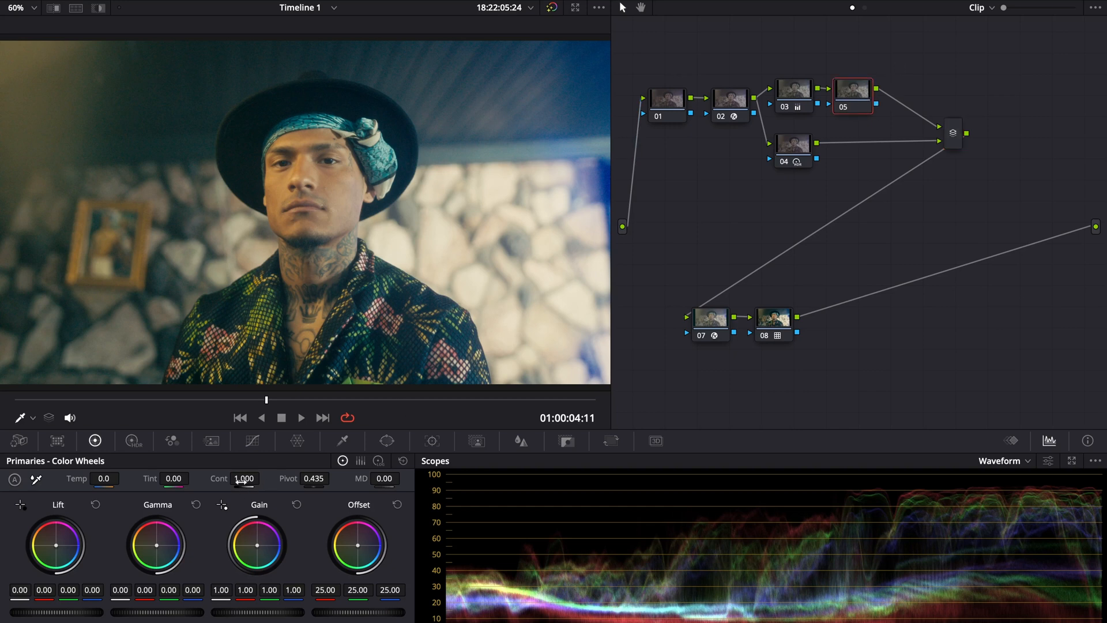
drag(241, 480, 268, 478)
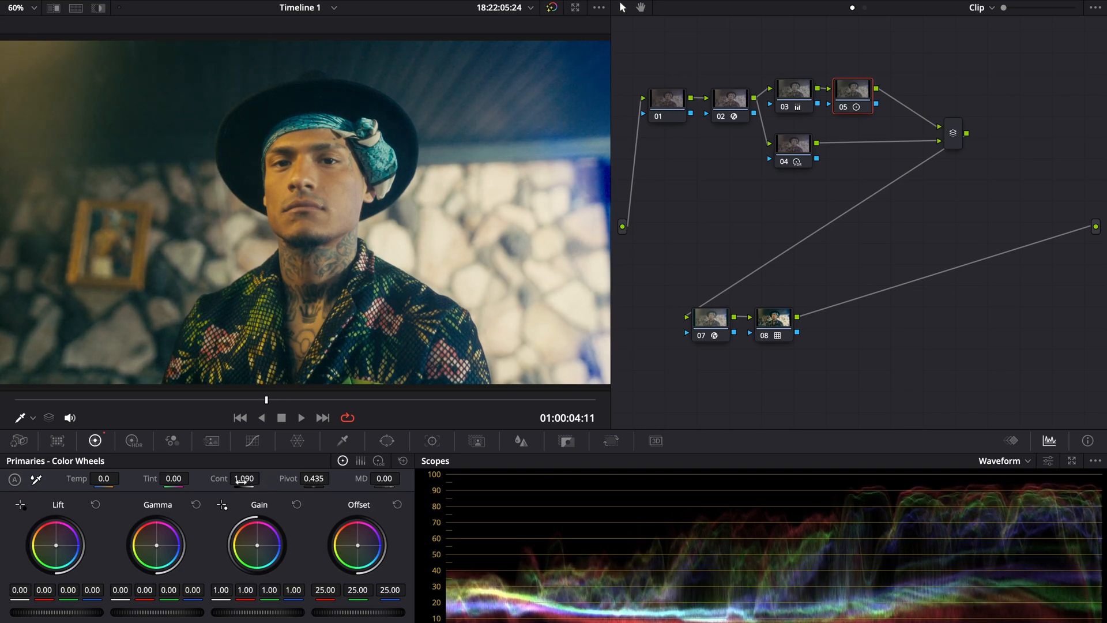
Step: Add a serial node after node 04 and open the Color Warper for it in an expanded window
click(786, 153)
key(alt+s)
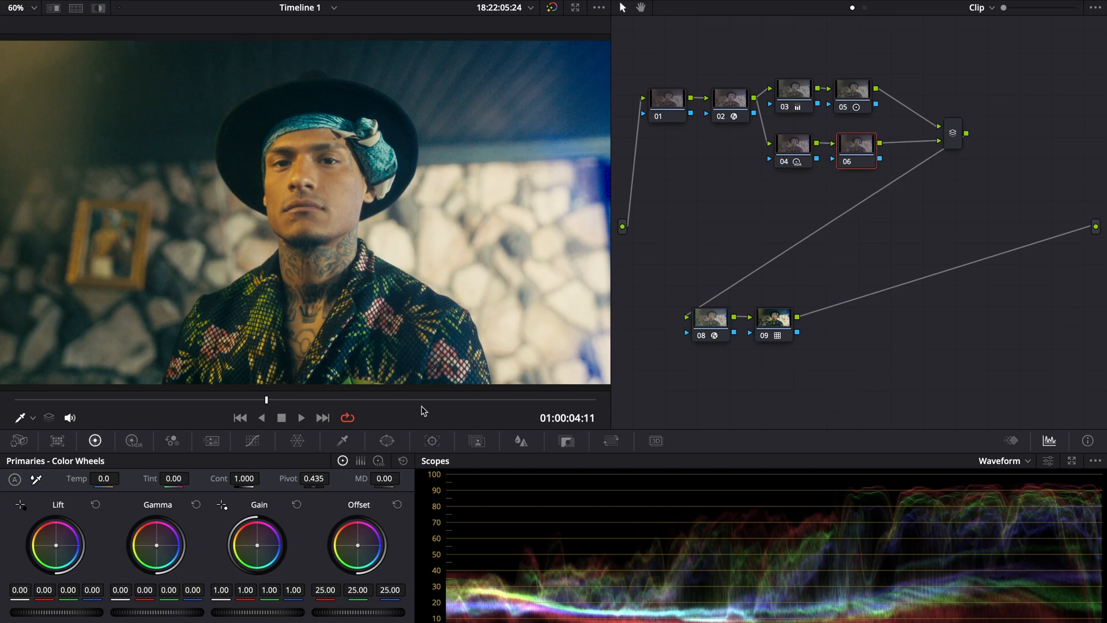
click(297, 441)
click(356, 461)
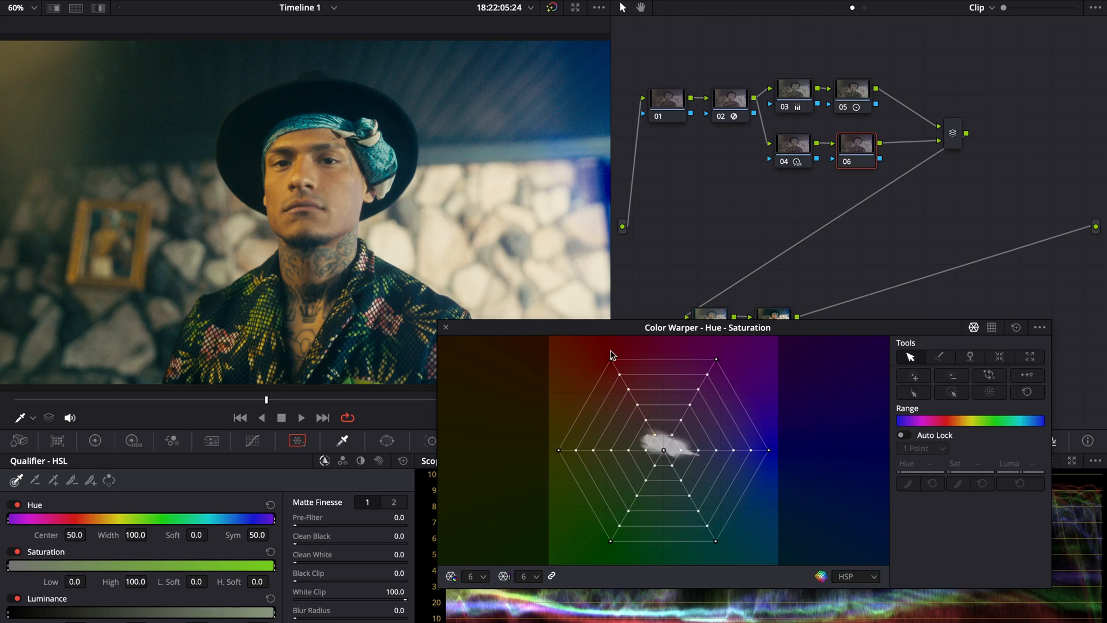
mouse_move(612, 360)
mouse_down()
mouse_move(594, 382)
mouse_move(609, 366)
mouse_up()
click(1016, 327)
drag(611, 360, 622, 368)
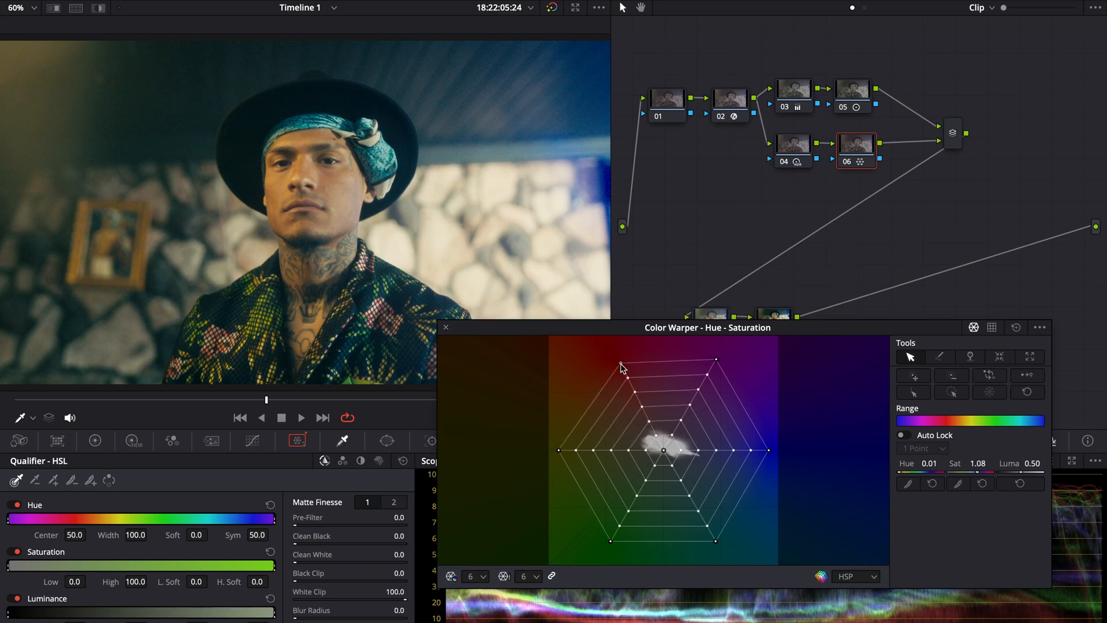
click(1016, 329)
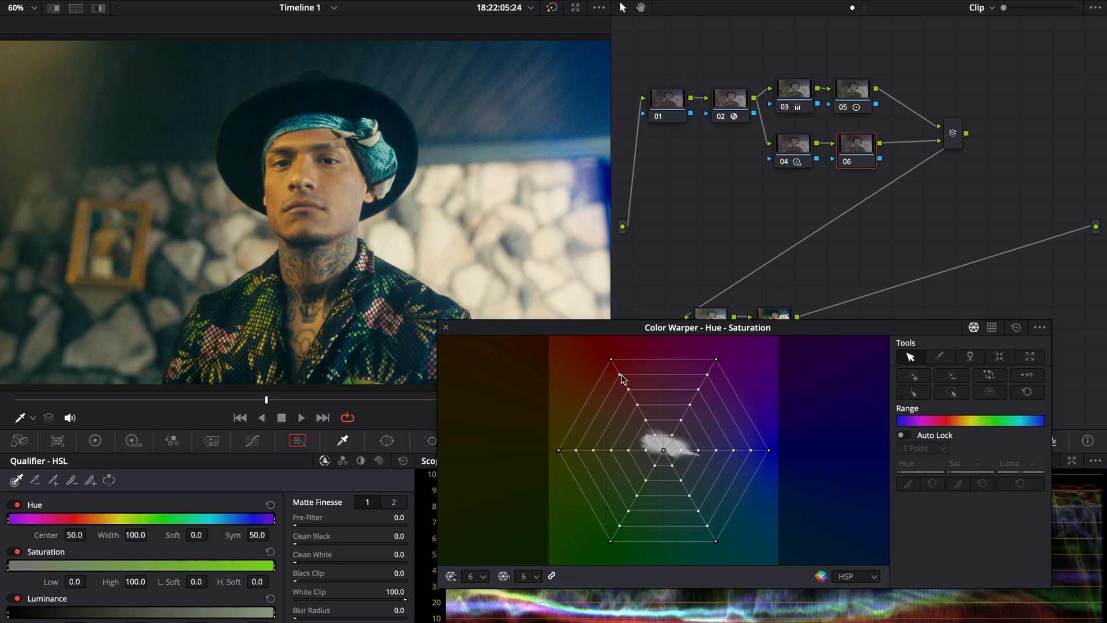
drag(611, 365, 628, 362)
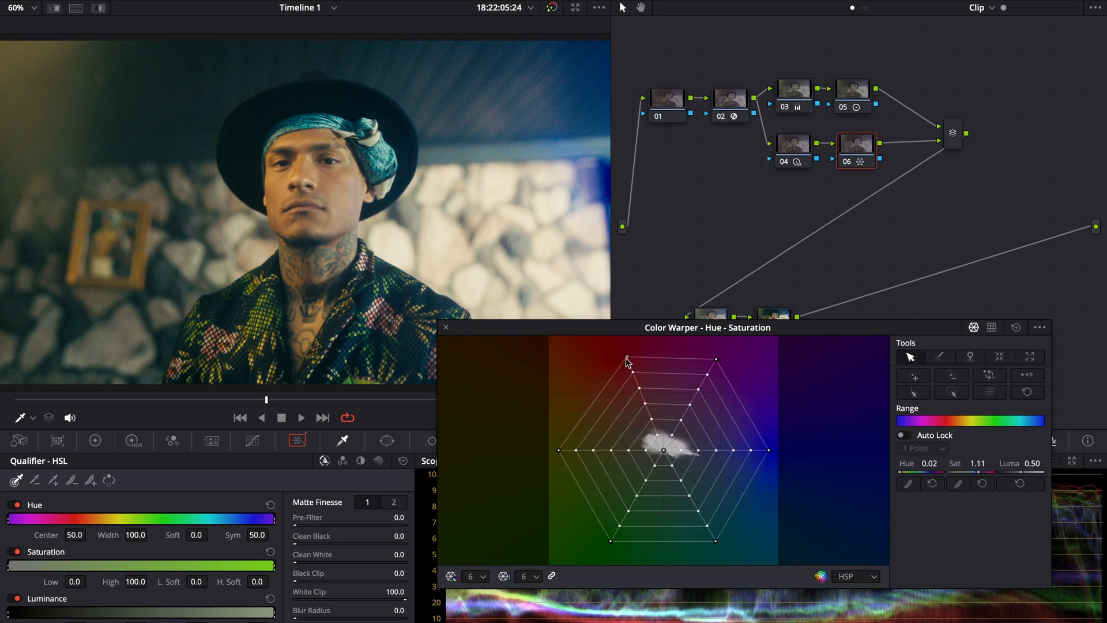
click(1016, 328)
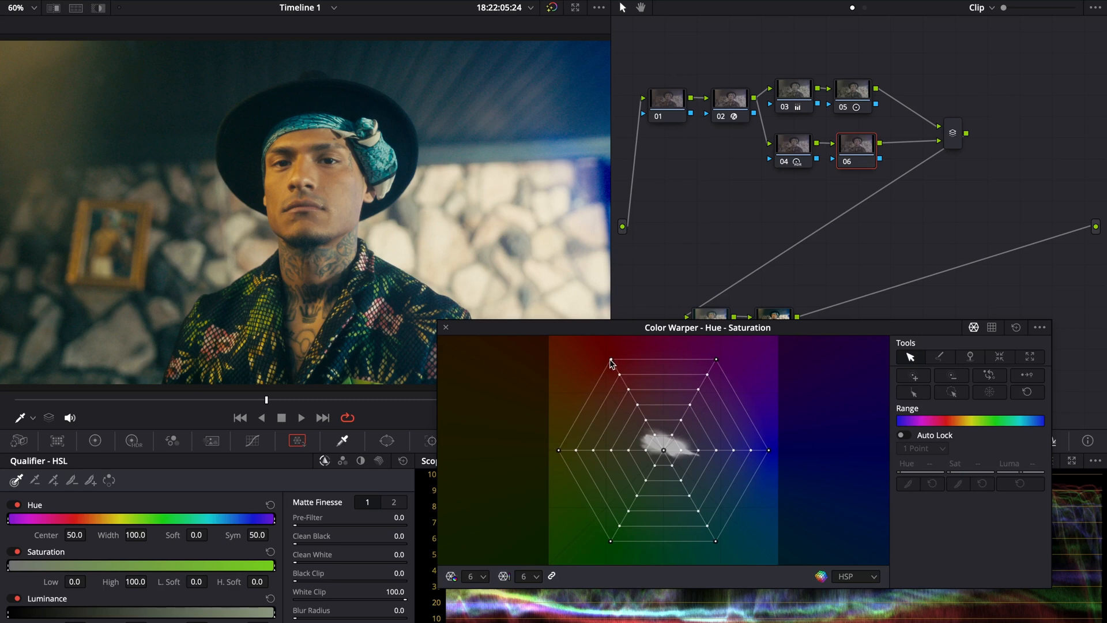
Step: Shift the outermost red point of node 06's hue-saturation mesh to hue 0.02 and saturation 1.12, and close the expanded Color Warper
drag(612, 361, 623, 362)
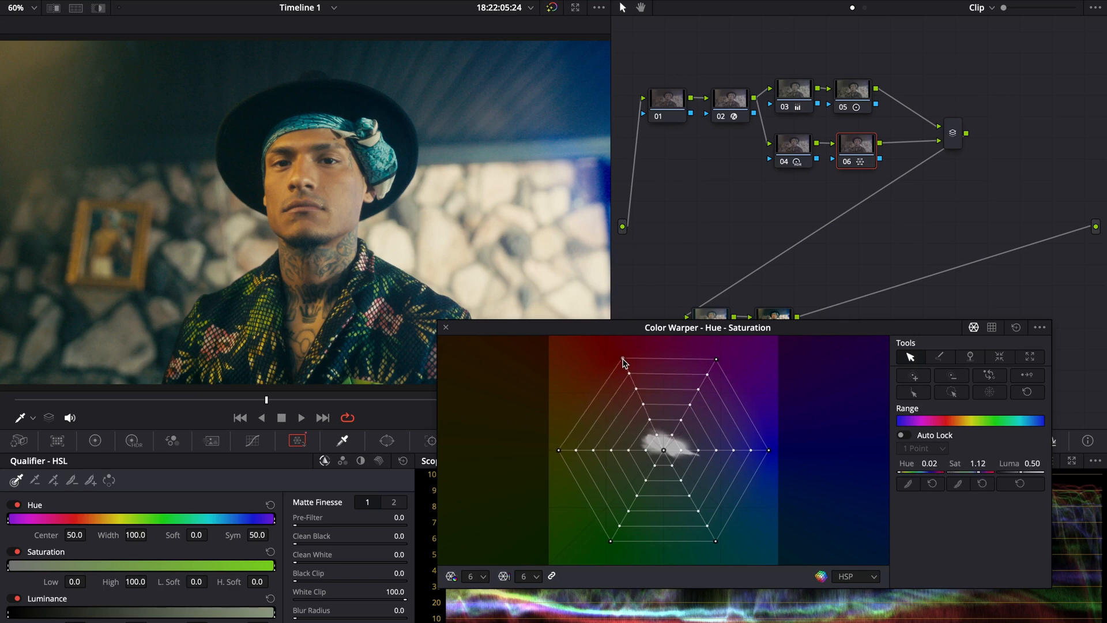
click(446, 327)
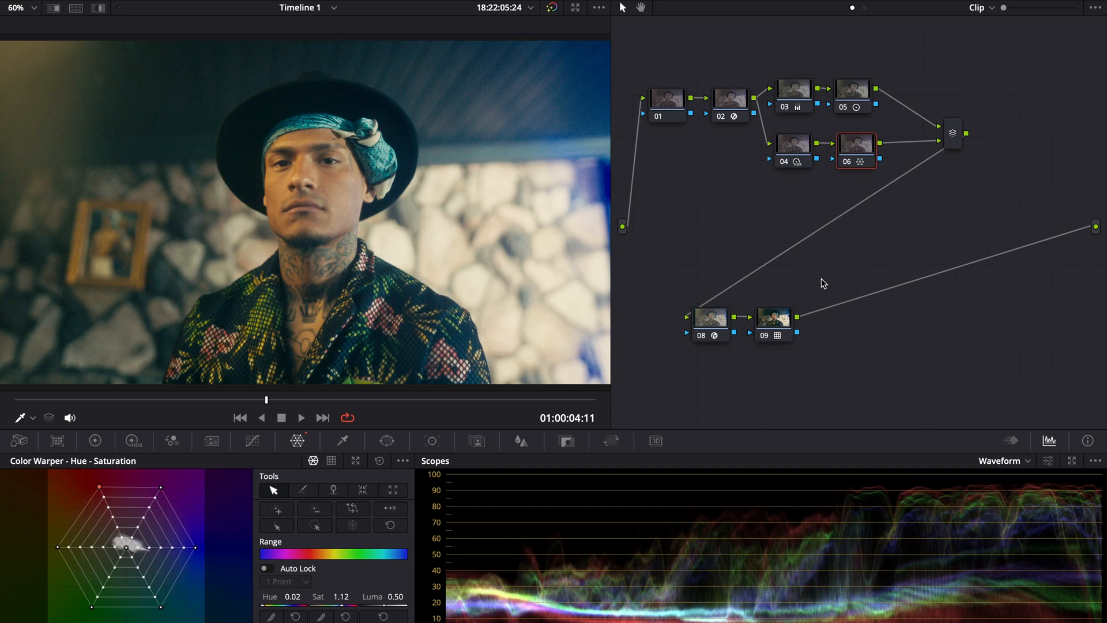
Step: Add a serial node after the film look LUT node 09
click(774, 320)
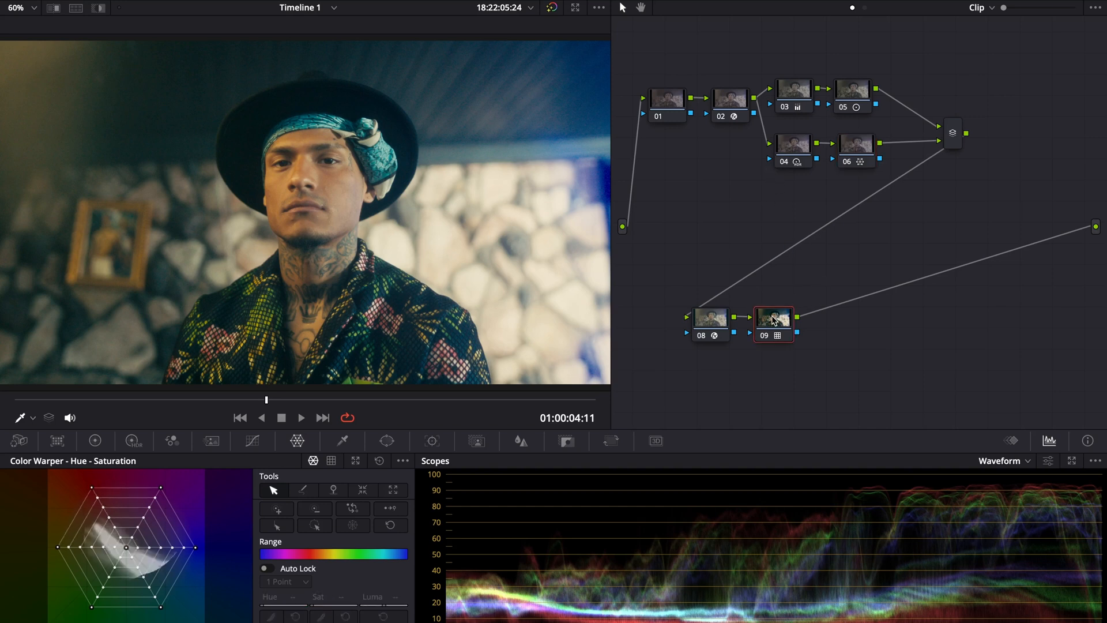
key(alt+s)
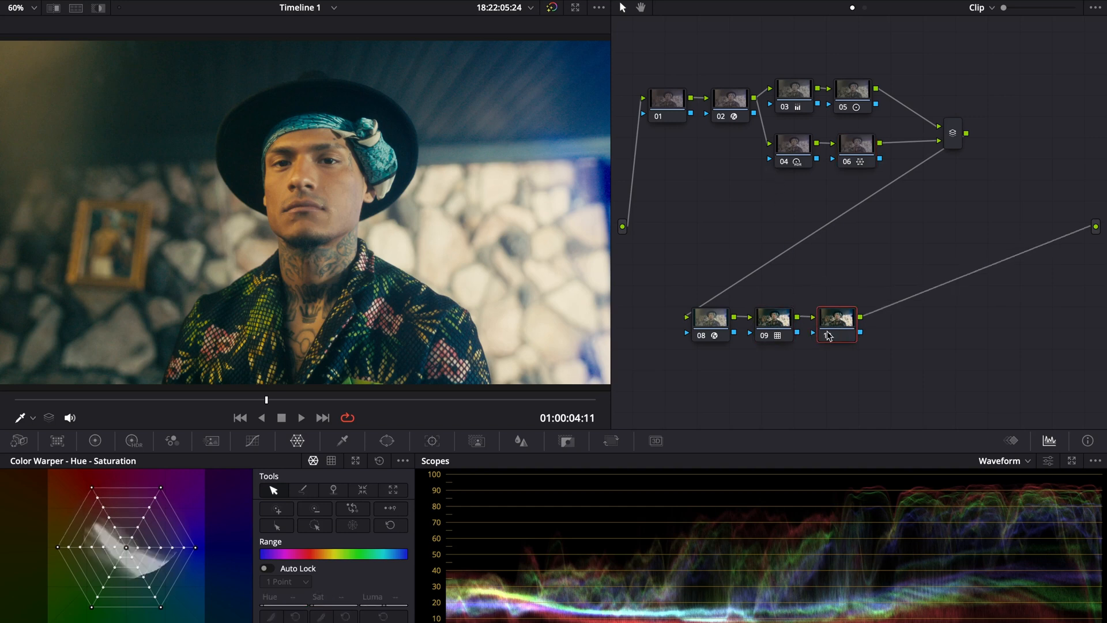
Step: Push node 05's gain slightly toward blue, to 1.01 in the blue channel, and nudge its gamma slightly toward green
click(853, 91)
click(95, 440)
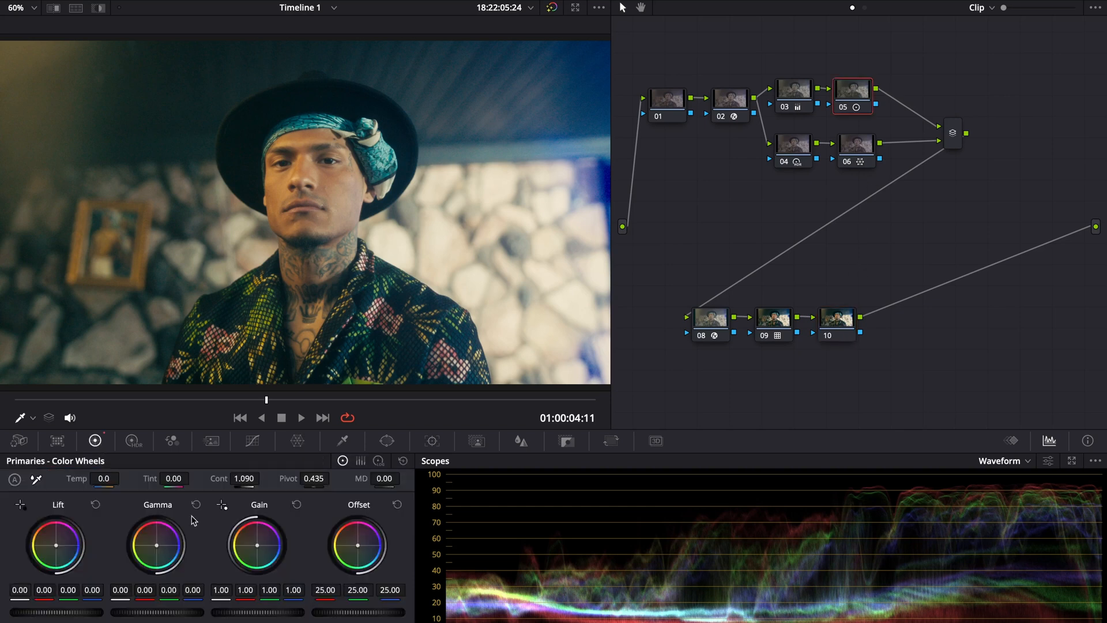
drag(258, 549, 252, 551)
click(297, 505)
drag(256, 545, 257, 548)
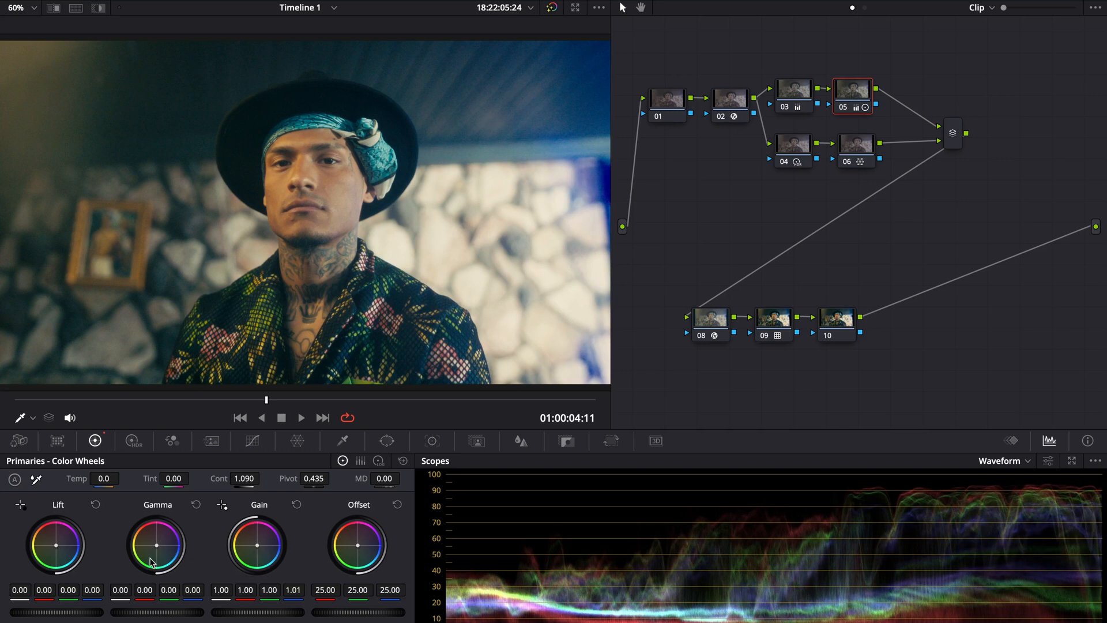
drag(160, 551, 157, 552)
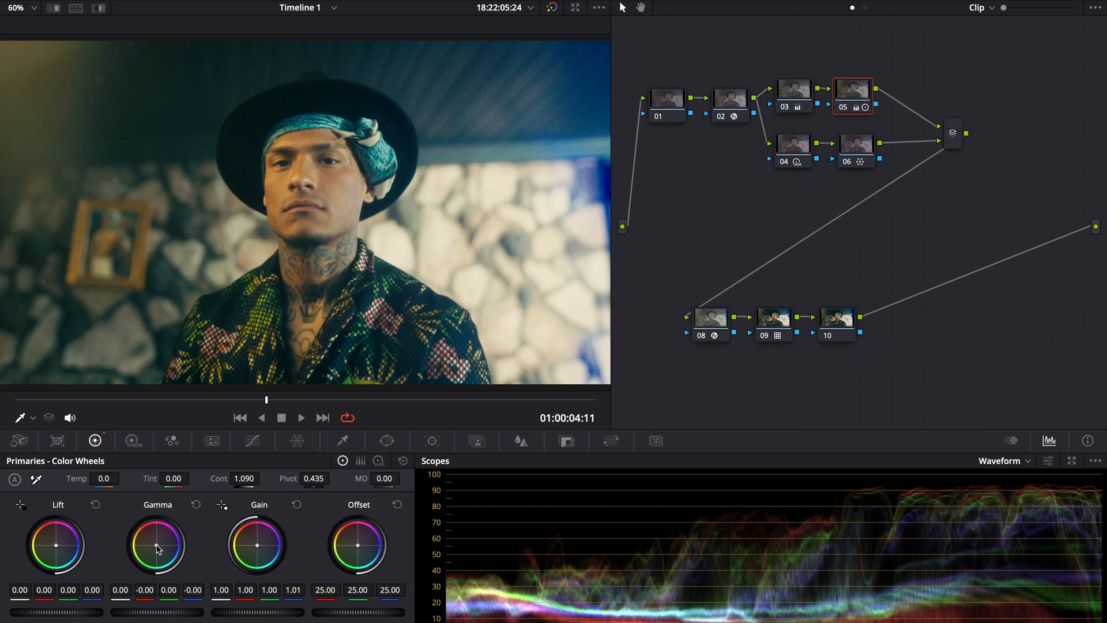
Step: Add a serial node after node 05 and shift the outermost blue point of its hue-saturation warper mesh to hue 0.36 and saturation 1.13
key(alt+s)
click(297, 442)
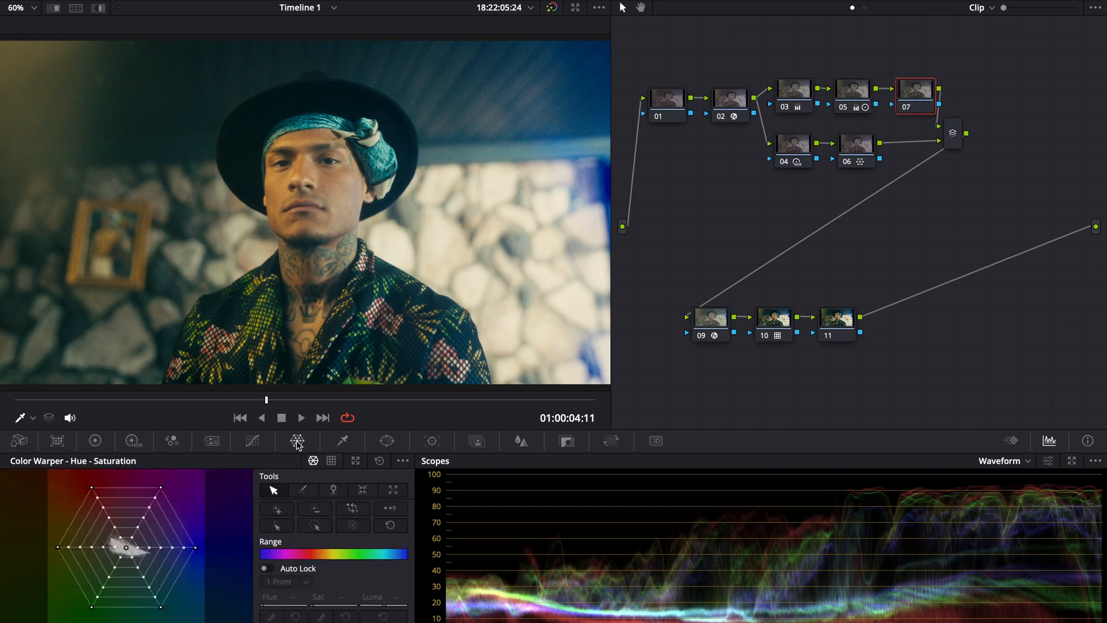
click(355, 461)
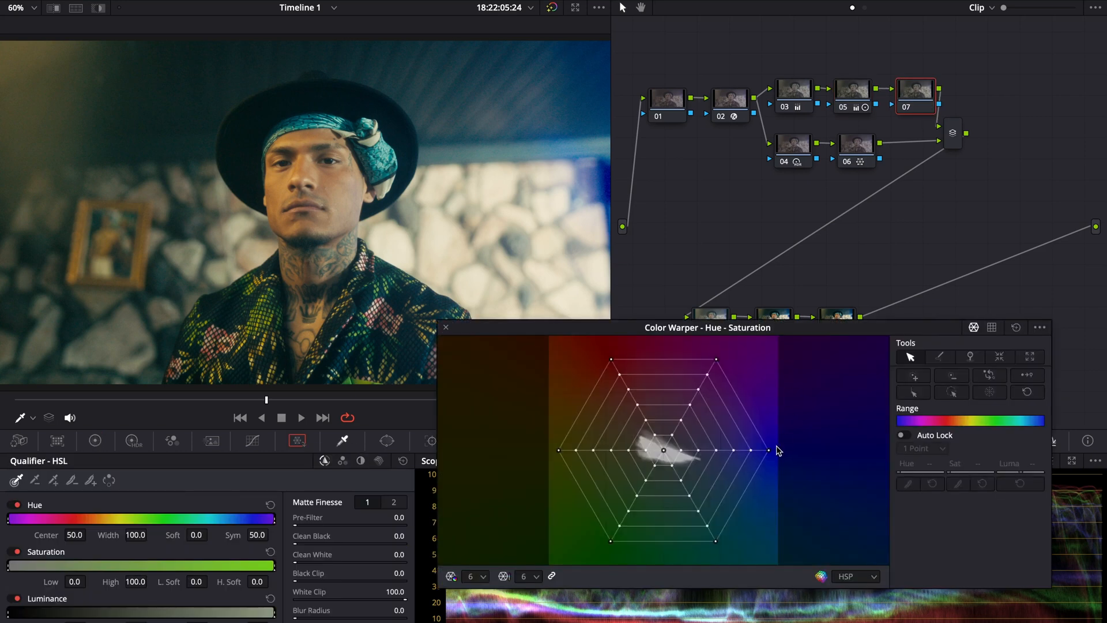
drag(769, 450, 768, 471)
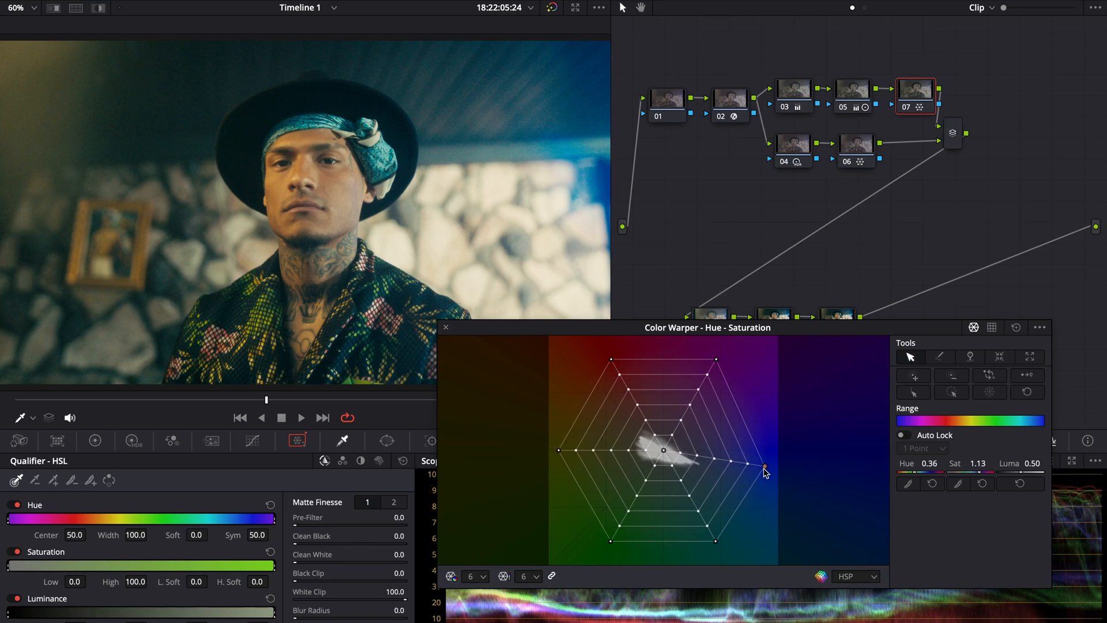
click(445, 328)
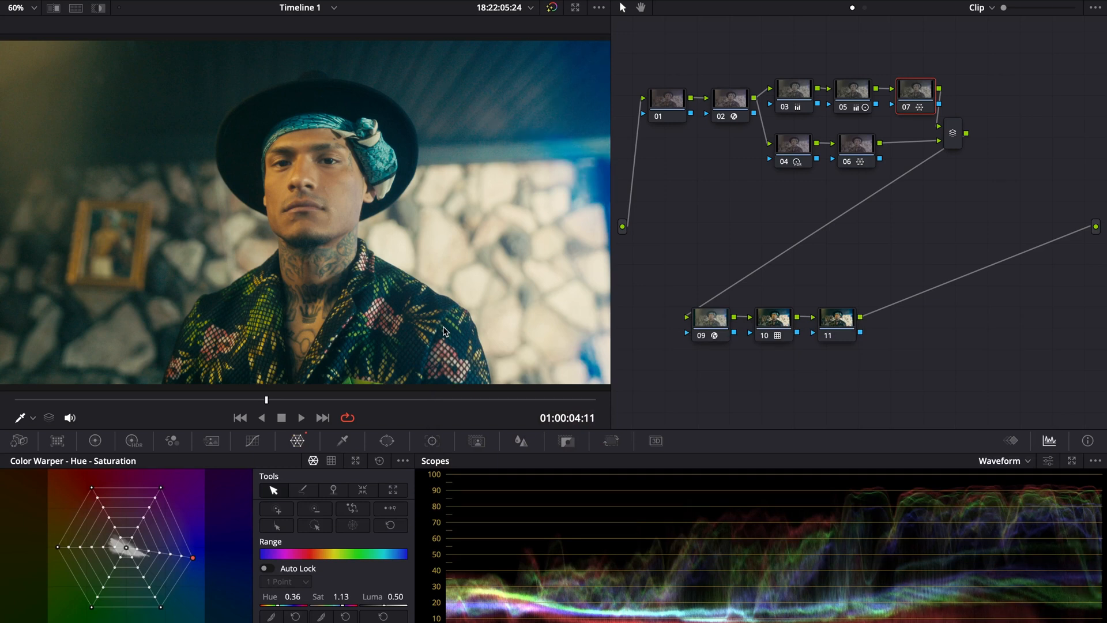
Step: Compare the shot with all grades bypassed and enabled, play the clip from several positions, and review node 06's color warp
key(shift+d)
key(shift+d)
key(shift+d)
key(shift+d)
key(space)
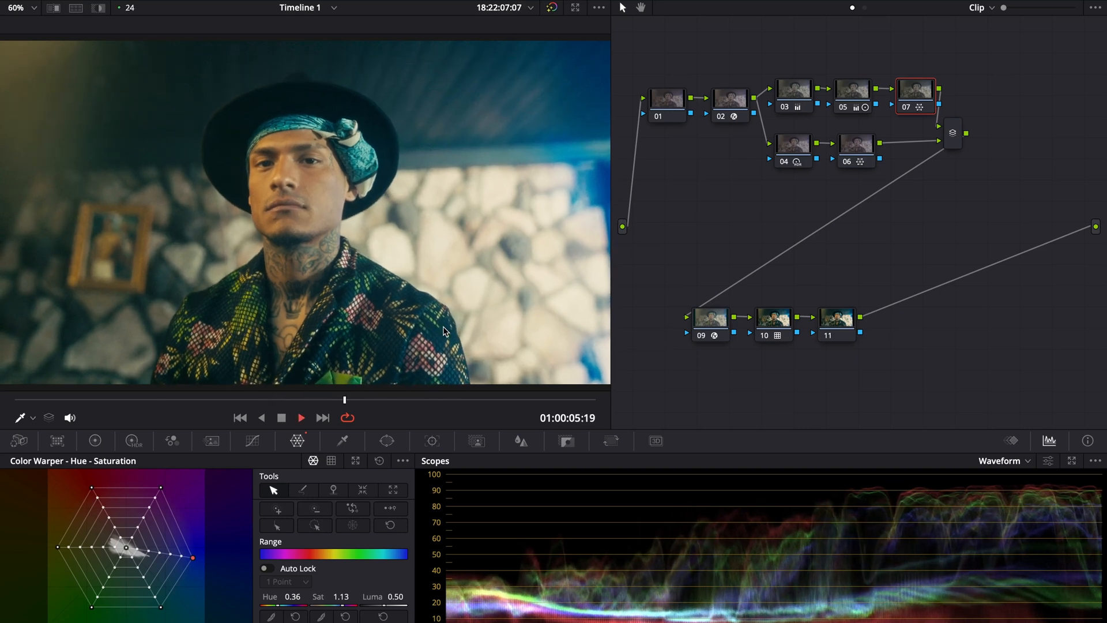
key(space)
click(71, 399)
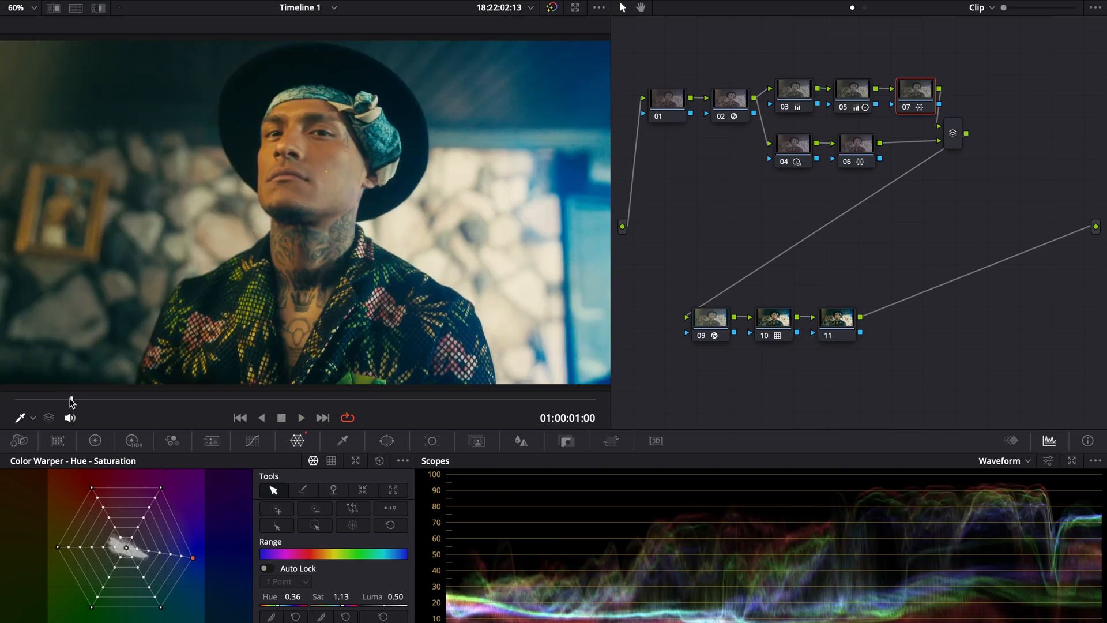
key(space)
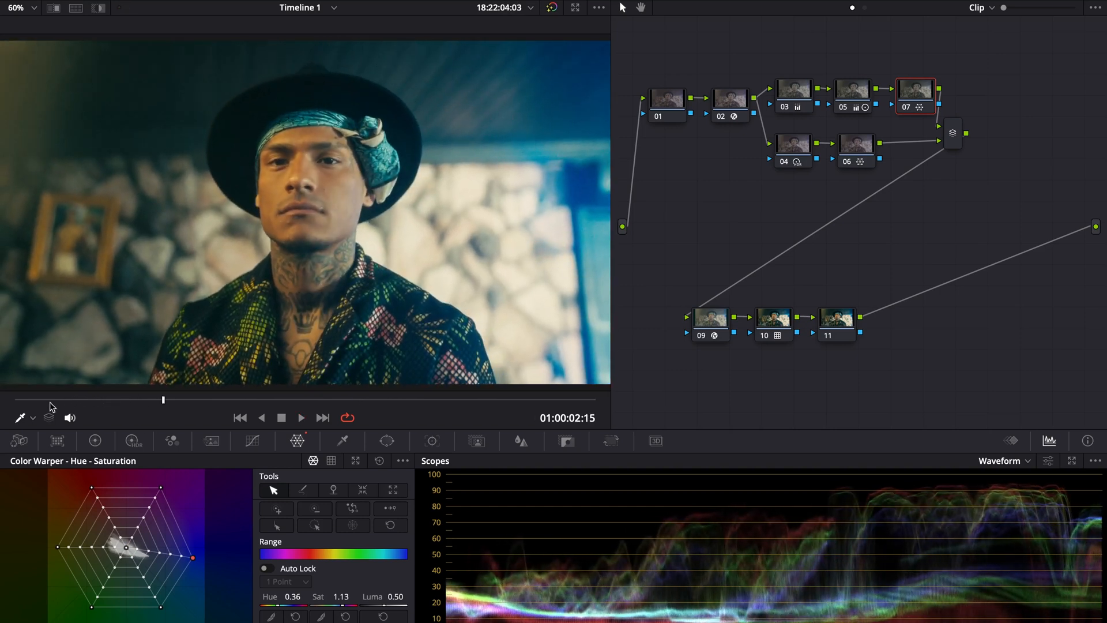
click(26, 400)
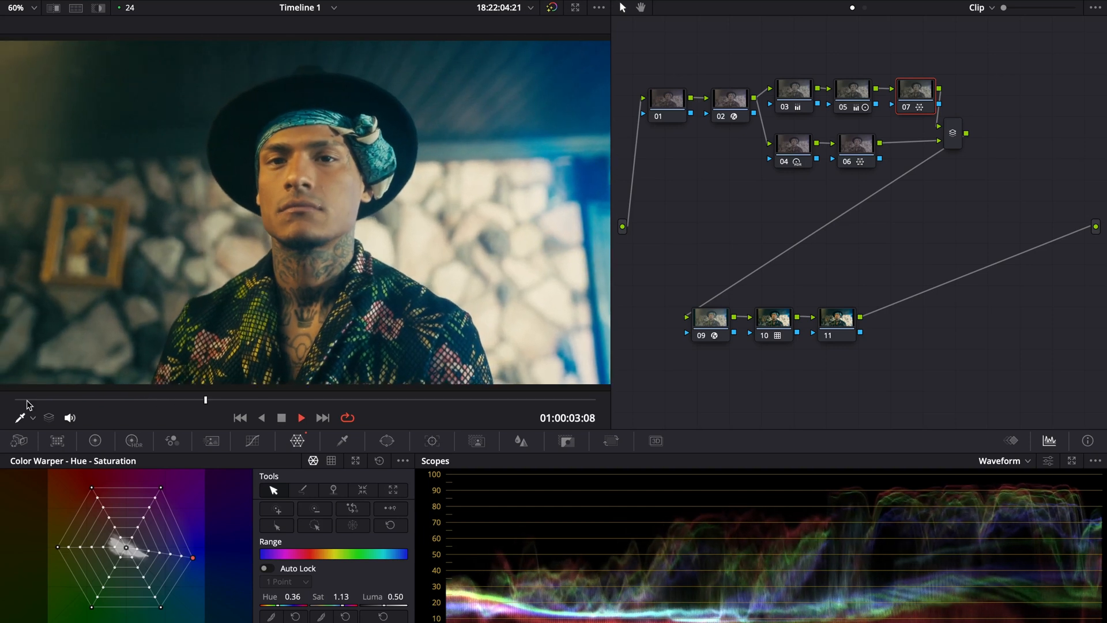
key(space)
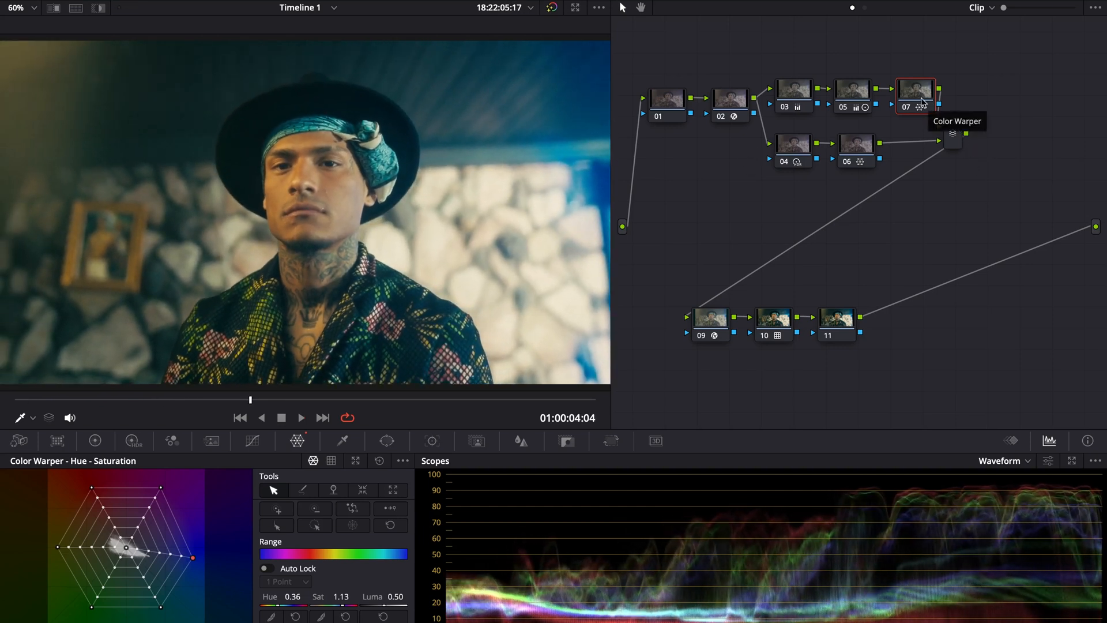
click(857, 146)
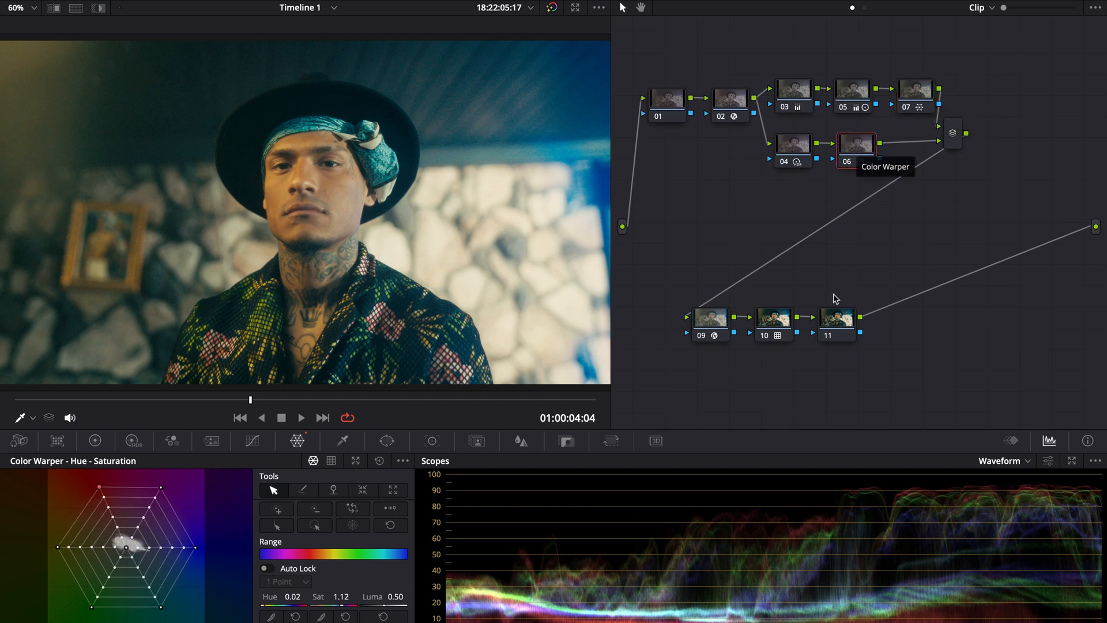
Step: Add a serial node after node 11 and place it in a new row beneath node 09
click(835, 320)
key(alt+s)
drag(901, 327, 715, 397)
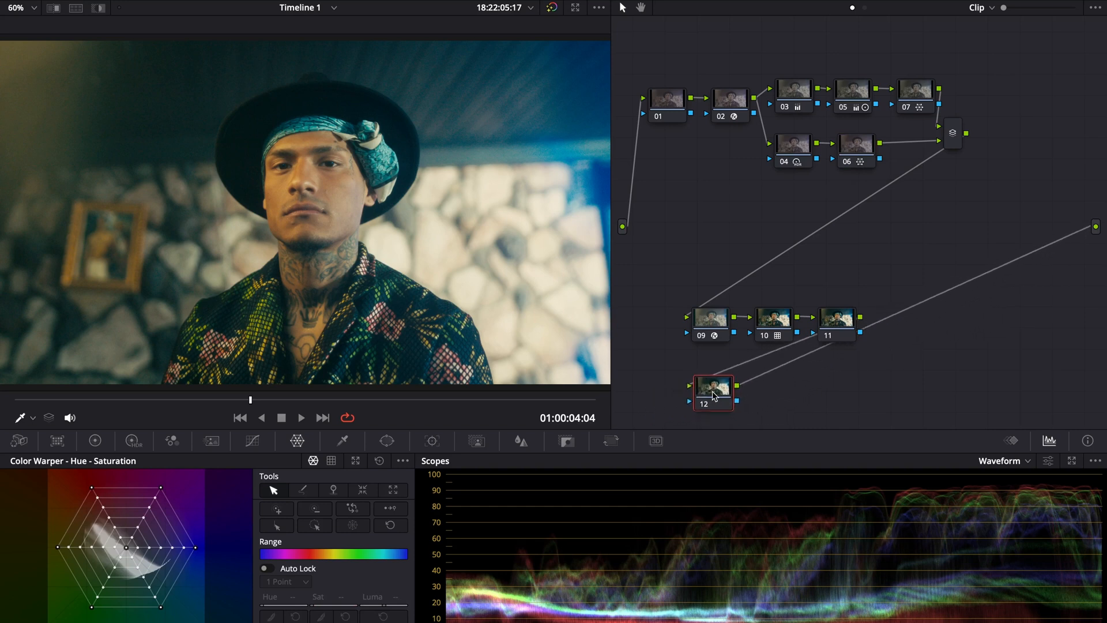
Step: Search the effects library for "glow" and apply the Glow effect to node 12
click(1025, 4)
click(1003, 33)
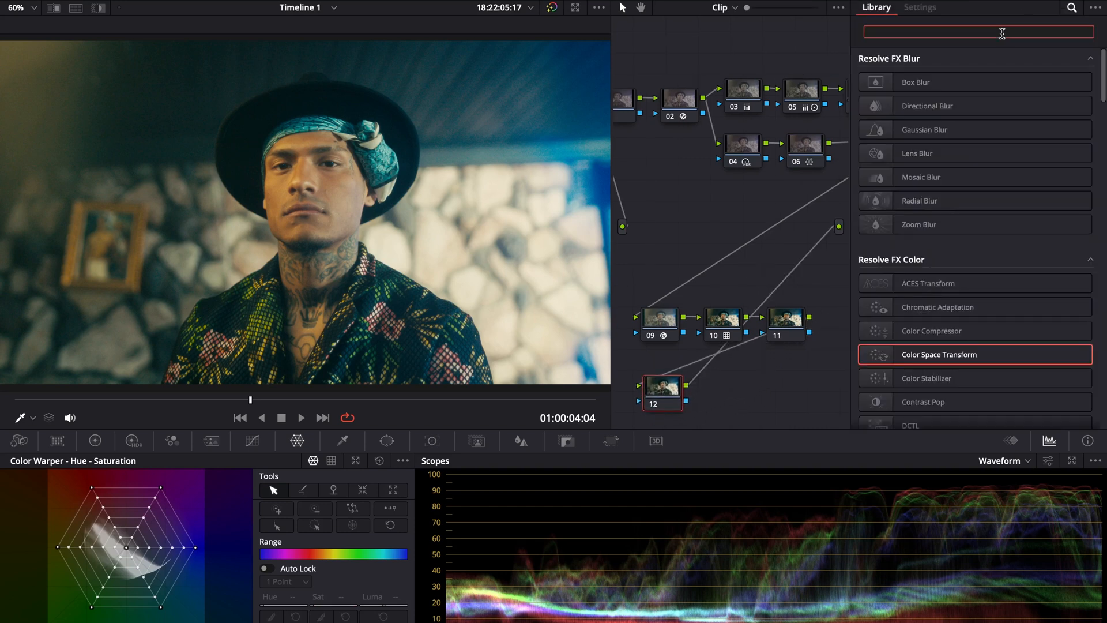
text(glow)
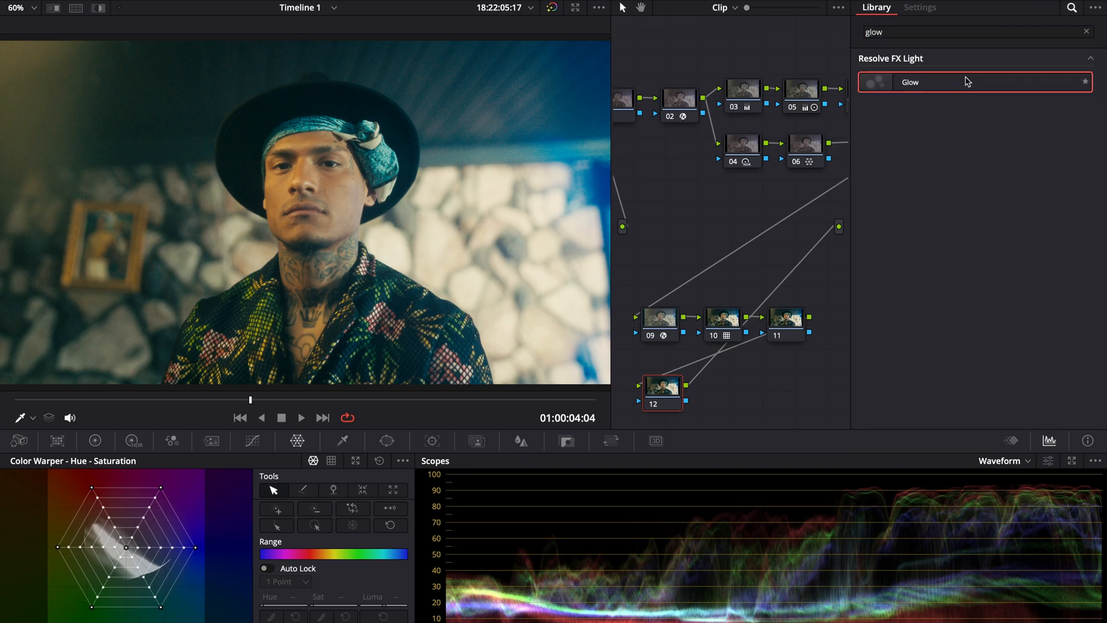
drag(969, 82, 663, 393)
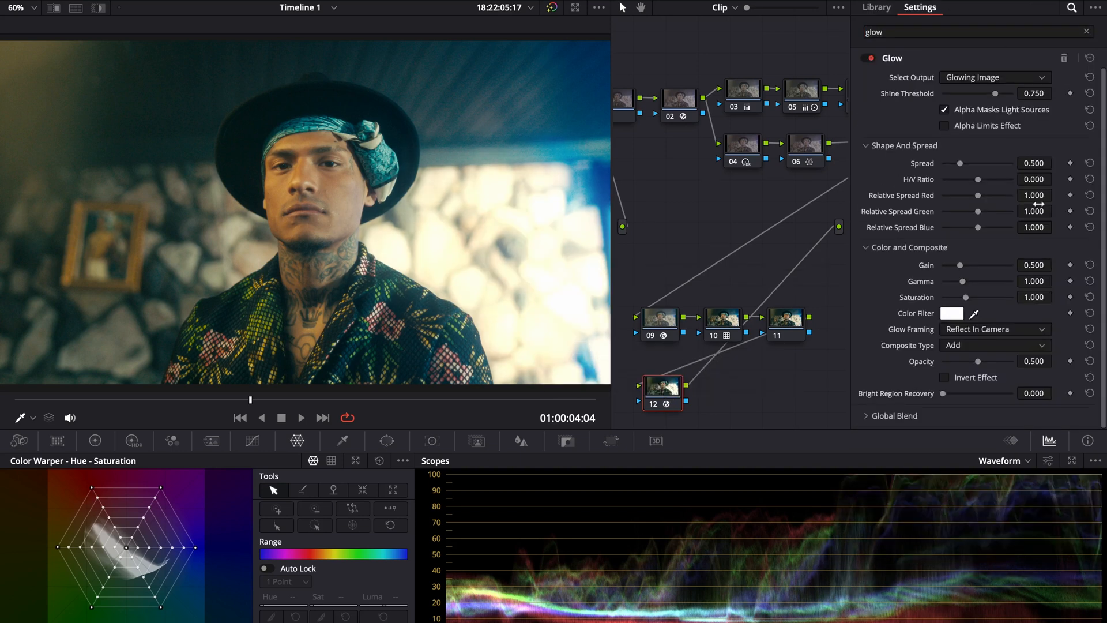
Step: Set the Glow's composite type to Softlight and its shine threshold to 0.055
click(966, 345)
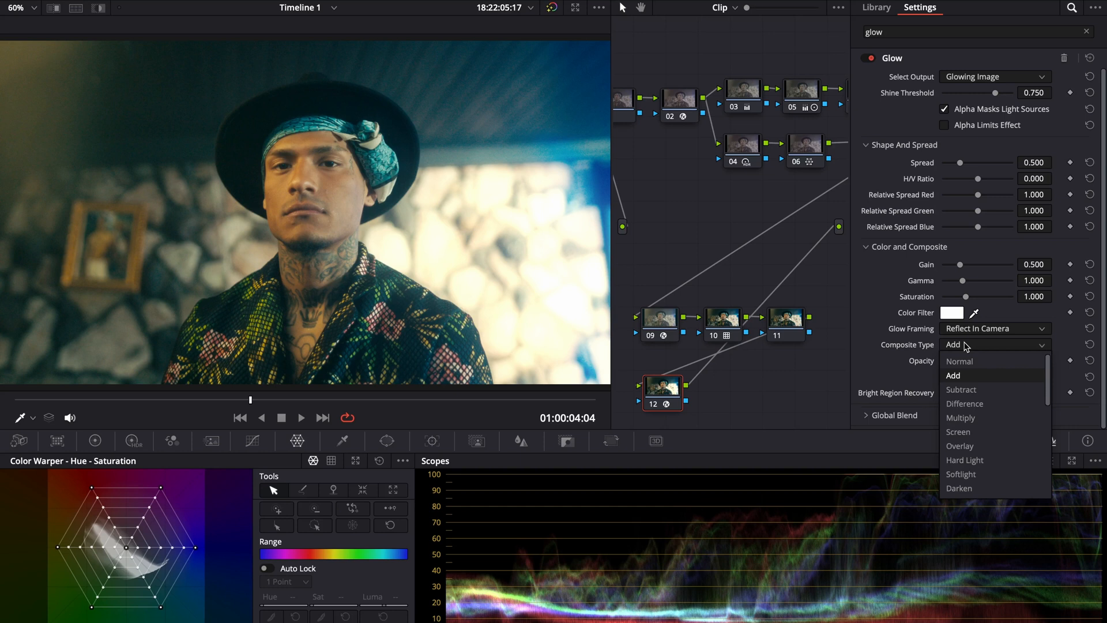
click(961, 474)
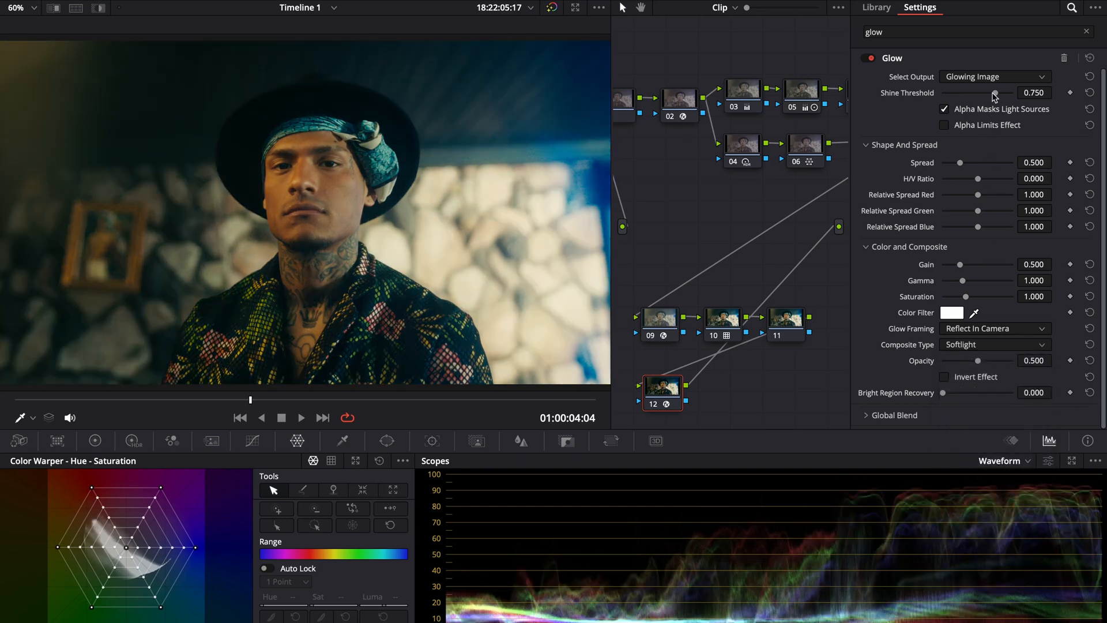
drag(995, 93, 946, 99)
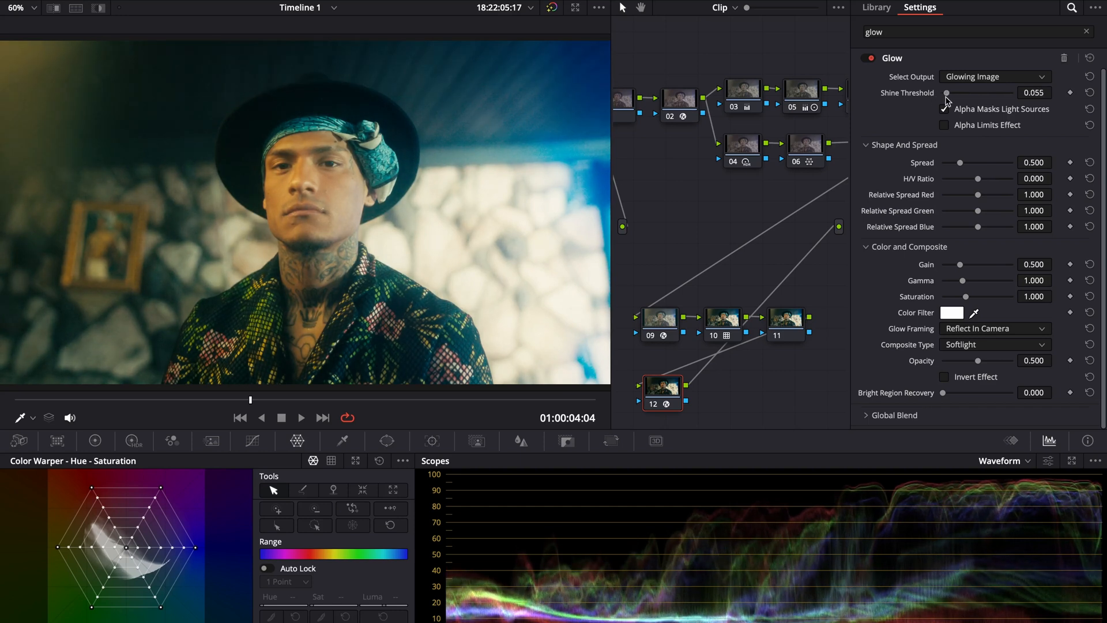
Step: Set the Glow's gain to 0.275, gamma to 1.407 and saturation to 1.266
mouse_move(963, 282)
mouse_down()
mouse_move(973, 289)
mouse_move(952, 274)
mouse_up()
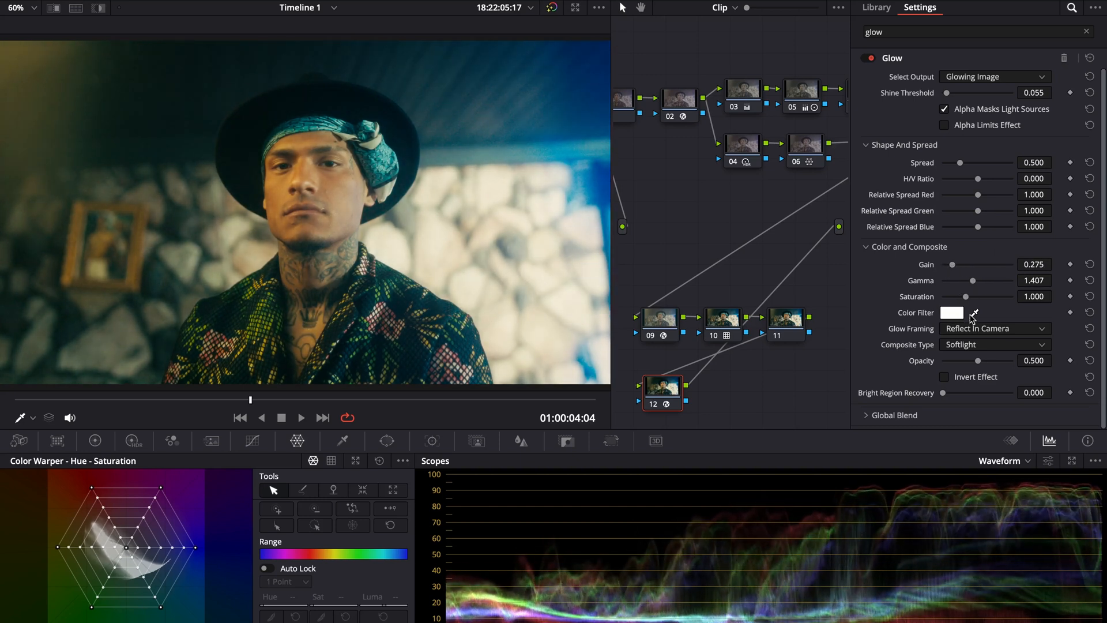
mouse_move(966, 300)
mouse_down()
mouse_move(923, 304)
mouse_move(988, 301)
mouse_move(954, 303)
mouse_move(969, 310)
mouse_up()
click(1089, 296)
drag(967, 300, 974, 301)
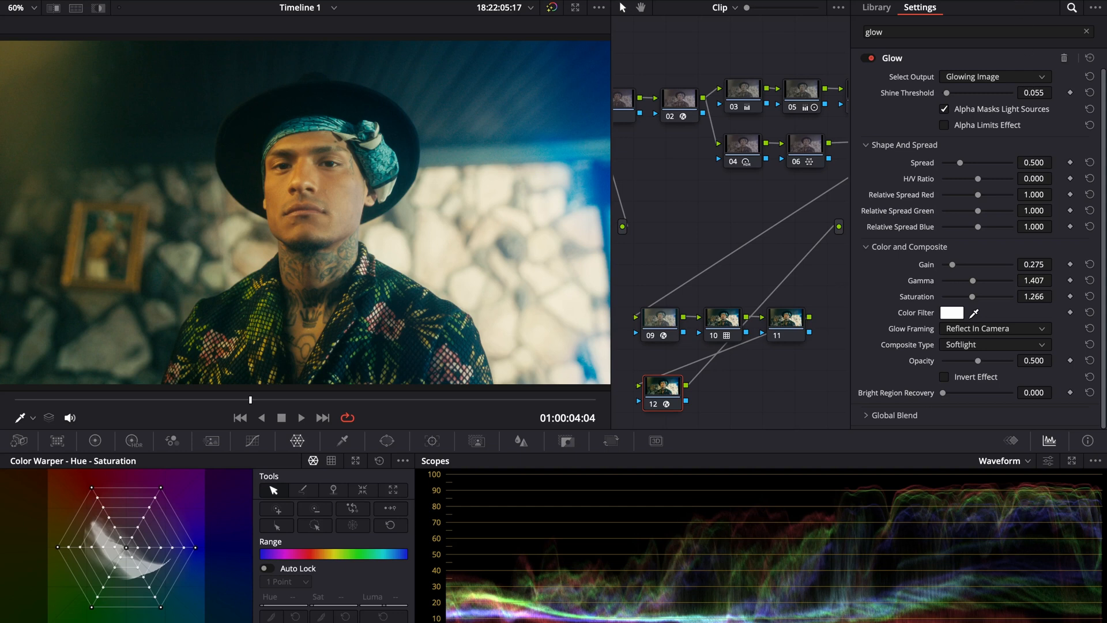
Step: Add a serial node after node 12 with a circular window around the man, about size 54.78, aspect 35.45 and softness 11.39
key(alt+s)
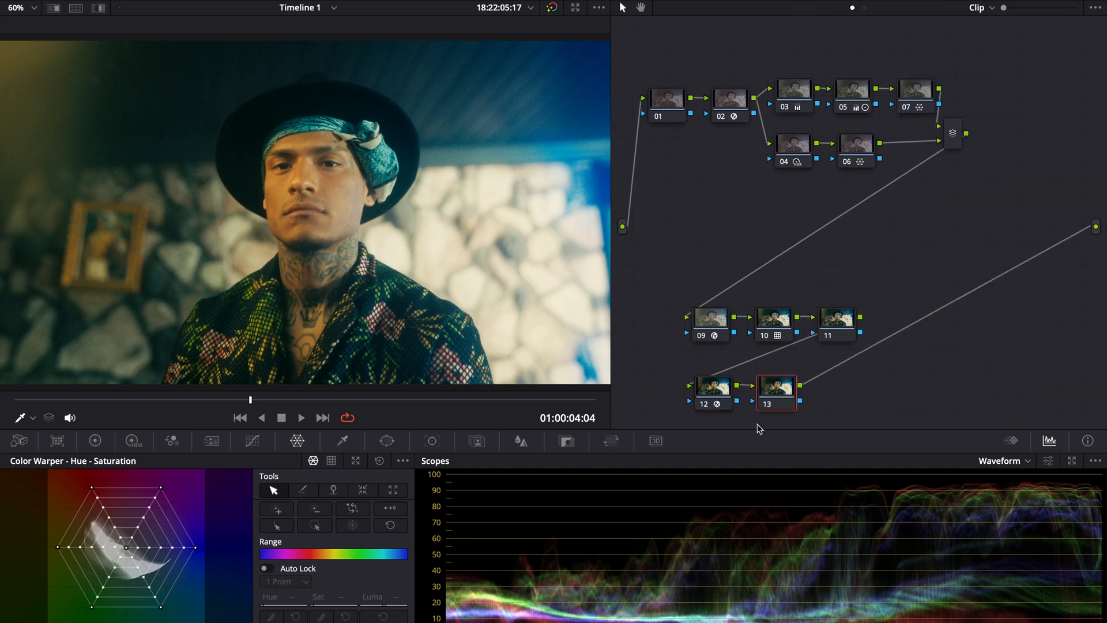
click(385, 442)
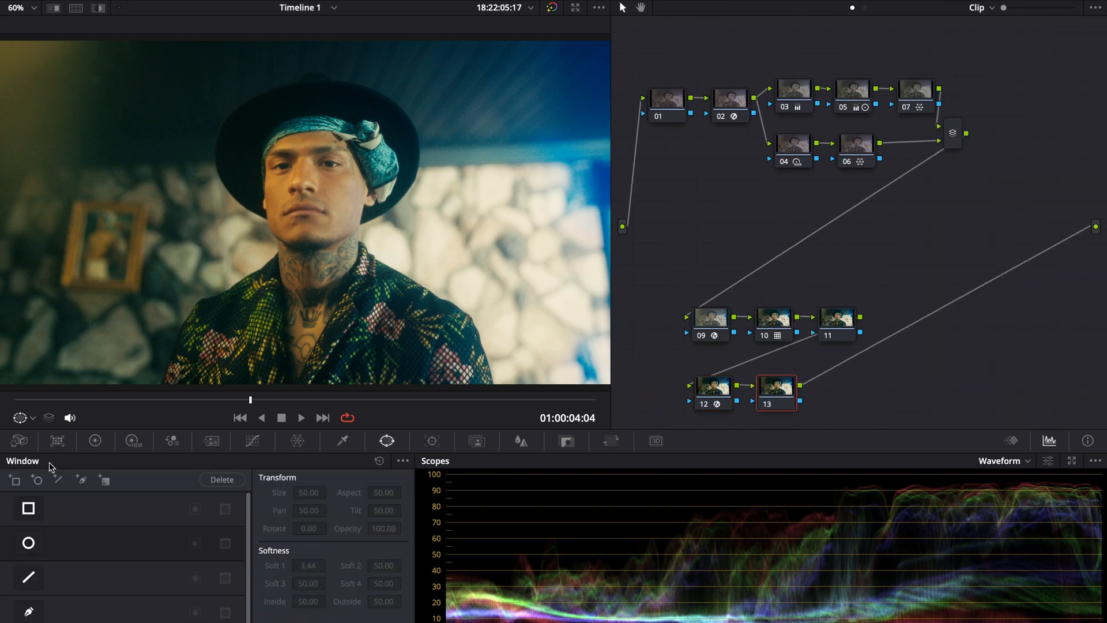
click(28, 543)
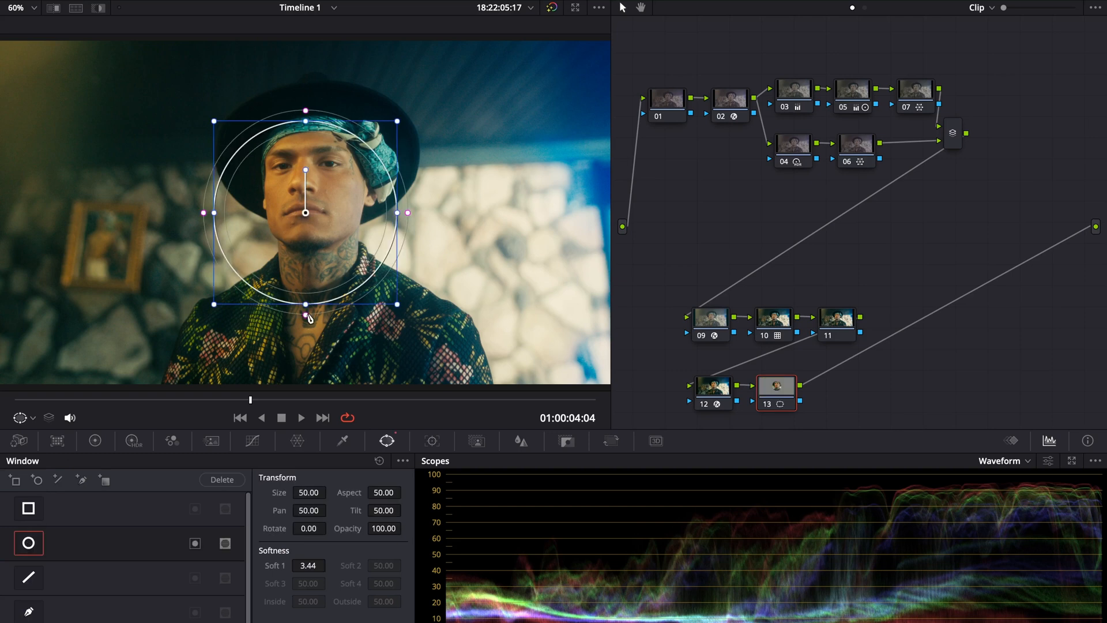
drag(307, 317, 305, 371)
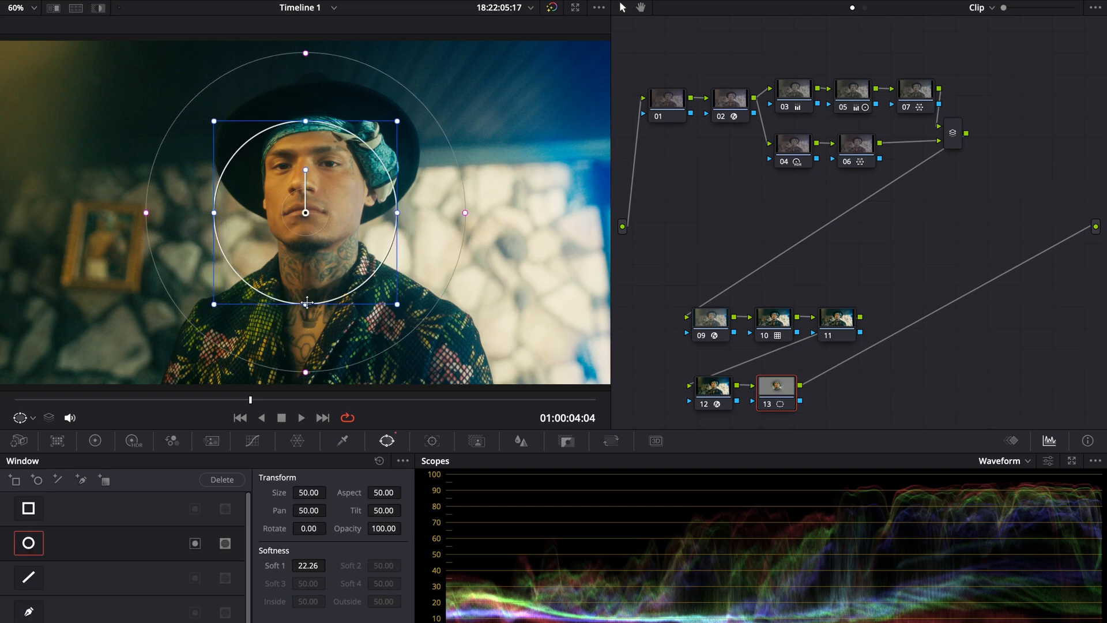
drag(306, 304, 301, 383)
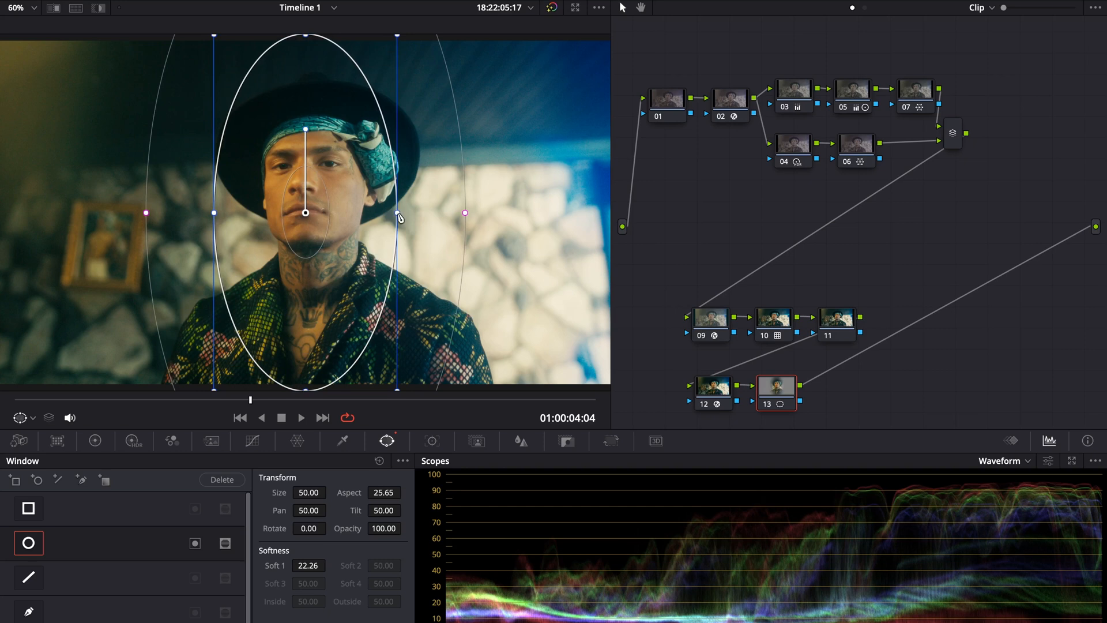
drag(397, 213, 433, 221)
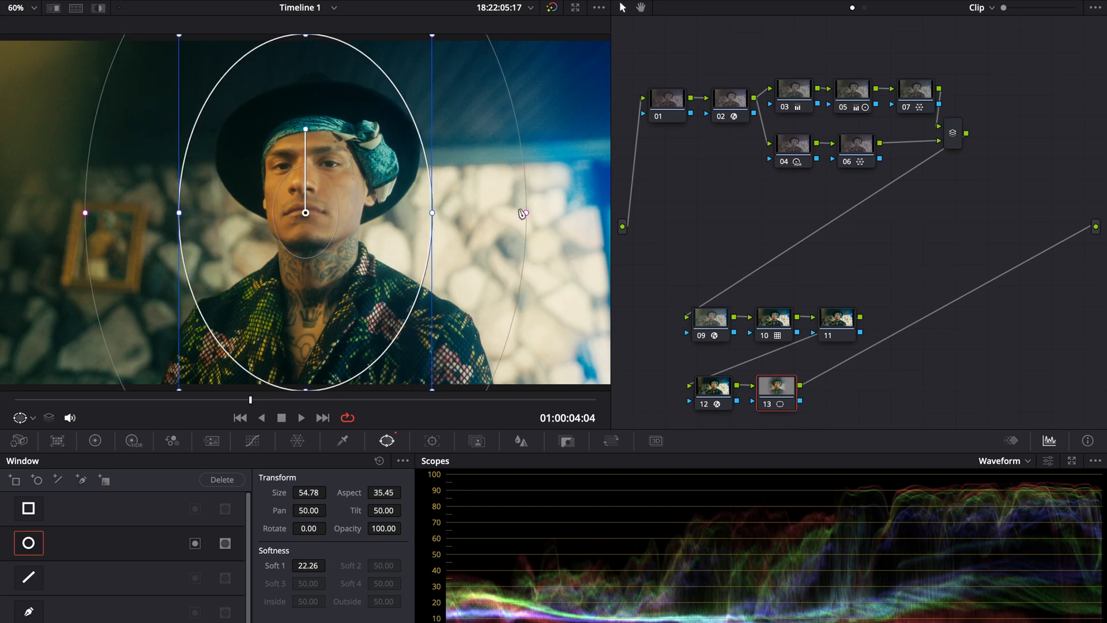
drag(526, 216, 482, 220)
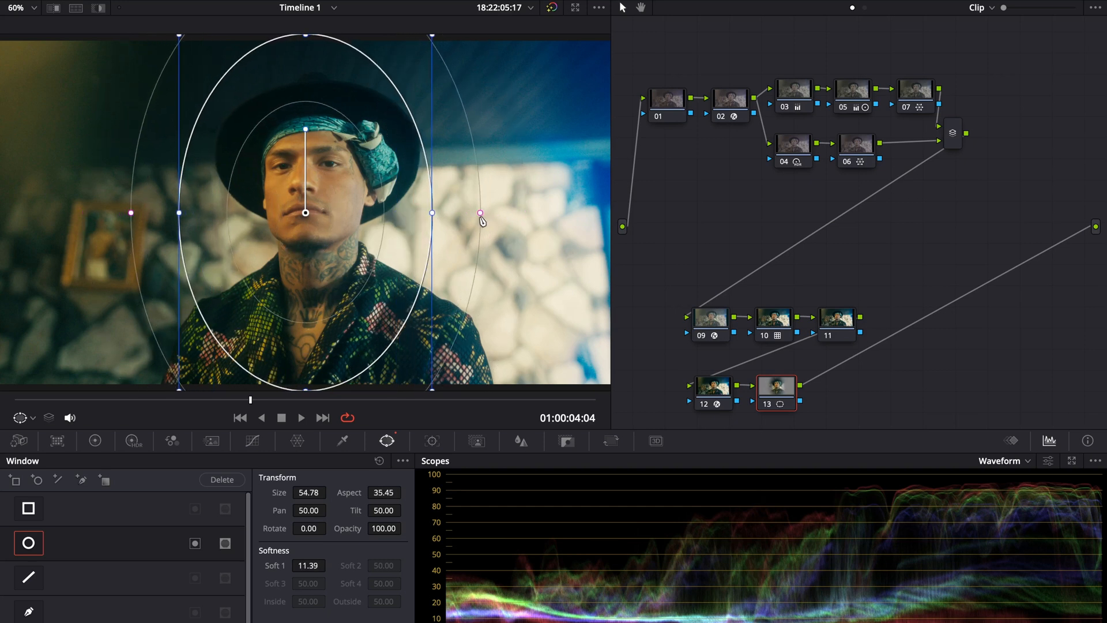
Step: Invert node 13's circular window and lower the white end of its custom curve to about three quarters to darken the surroundings
click(252, 441)
drag(243, 487, 244, 521)
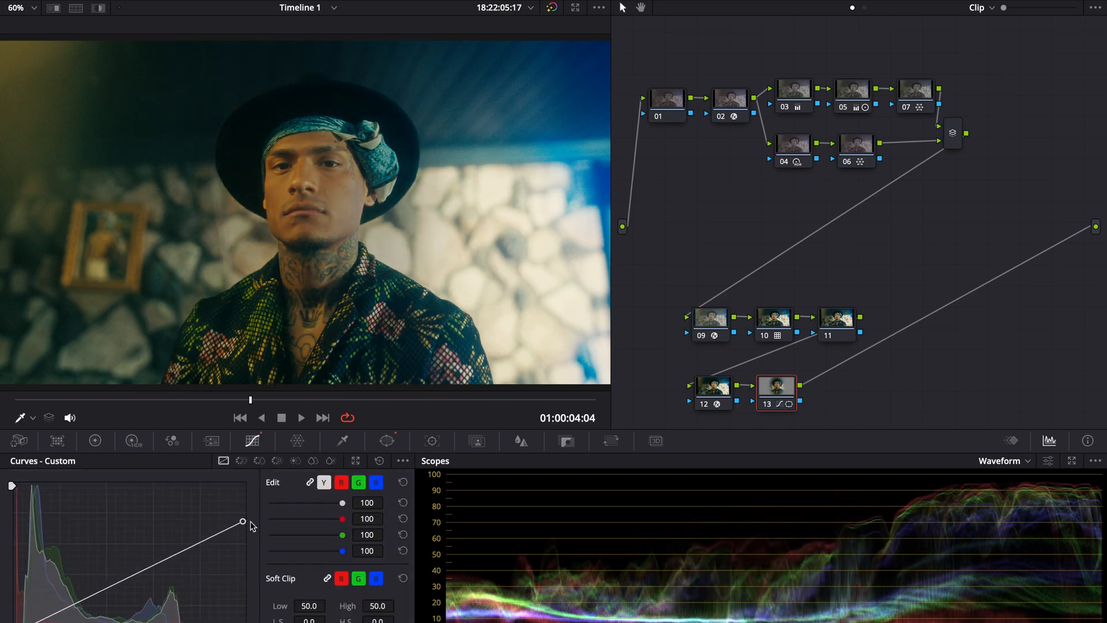
click(387, 440)
click(195, 544)
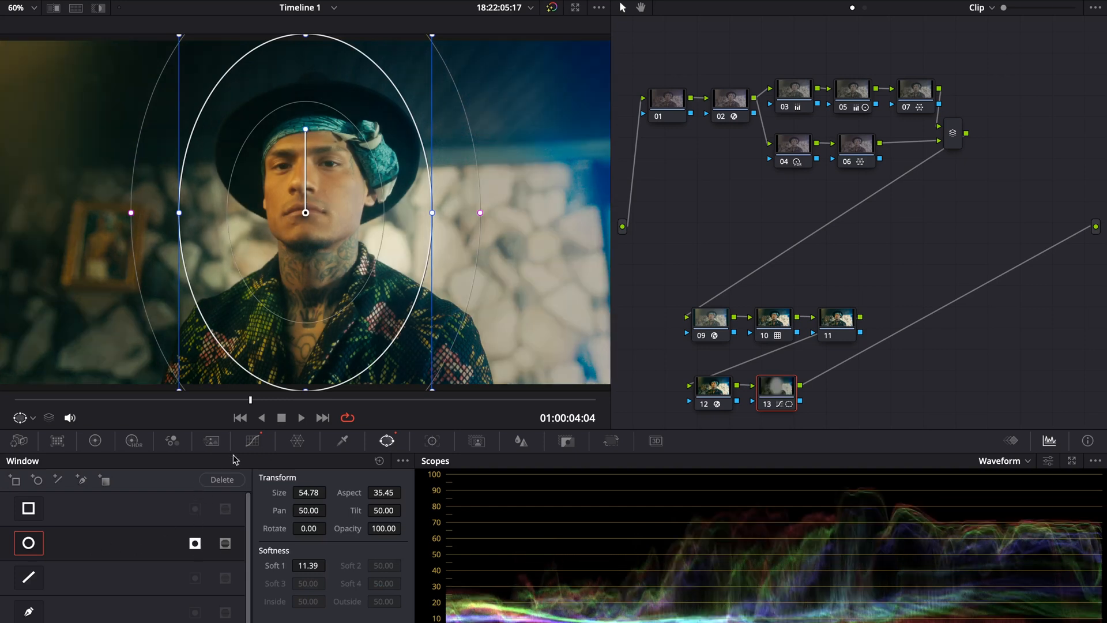
click(252, 440)
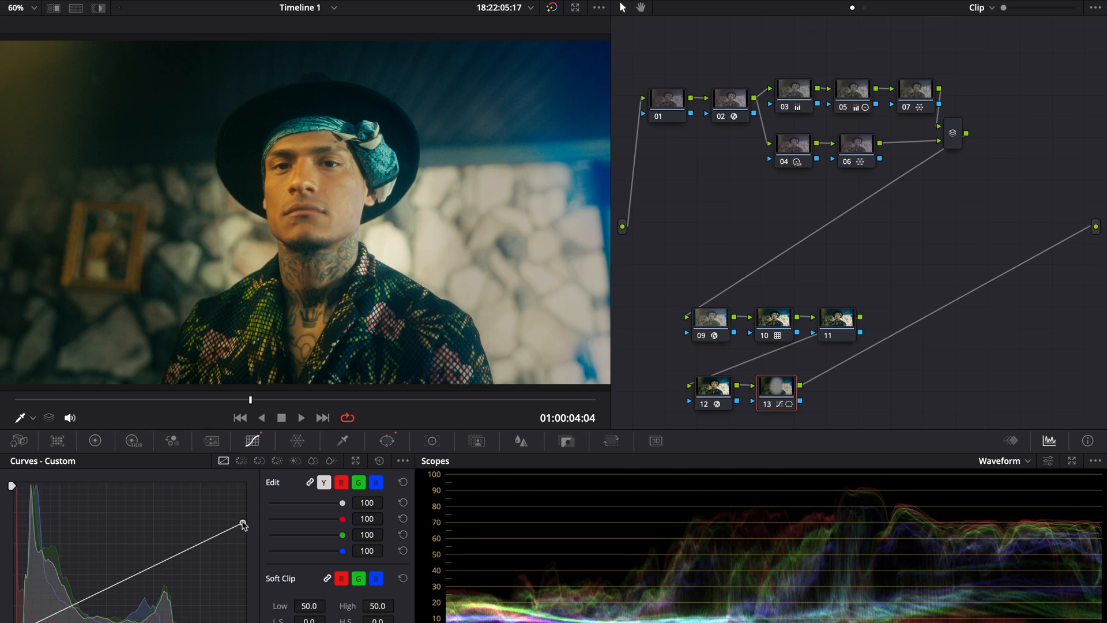
mouse_move(243, 525)
mouse_down()
mouse_move(241, 475)
mouse_move(243, 538)
mouse_up()
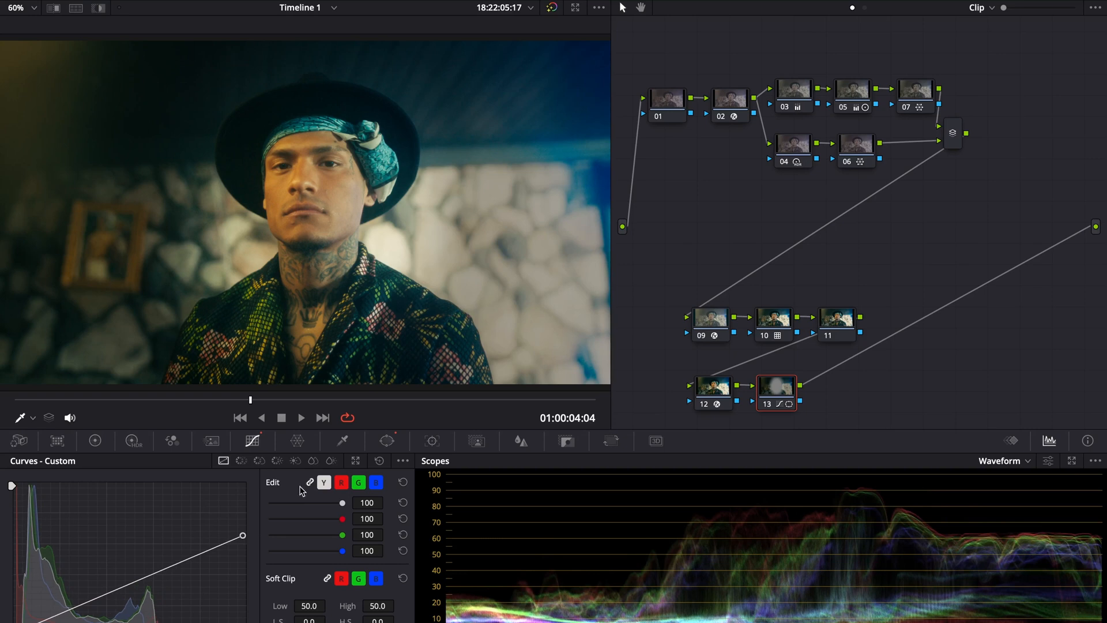
Step: Add a second circular window to node 13 over the image's upper-left corner, about size 56.83, aspect 55.18, pan 36.39, tilt 56.60 and softness 12.18
click(386, 441)
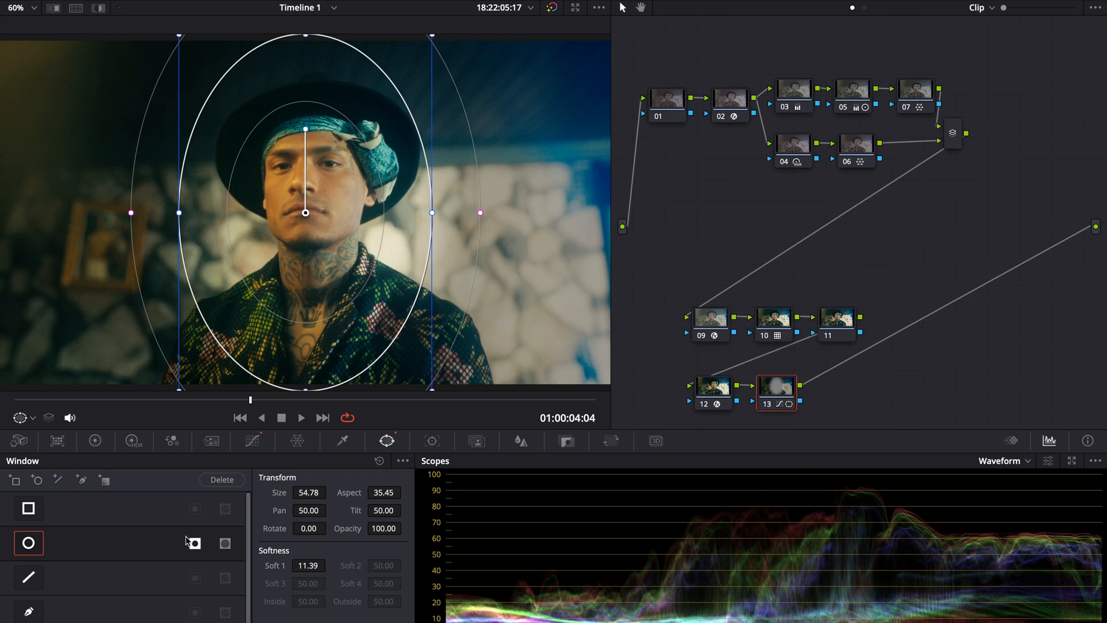
click(36, 480)
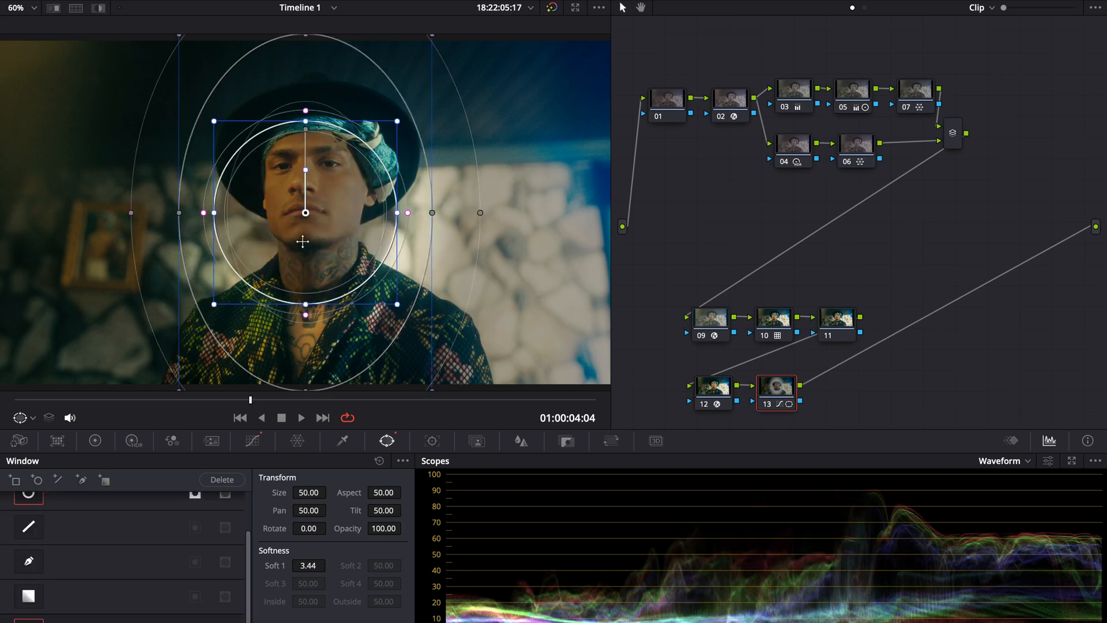
drag(303, 241, 91, 137)
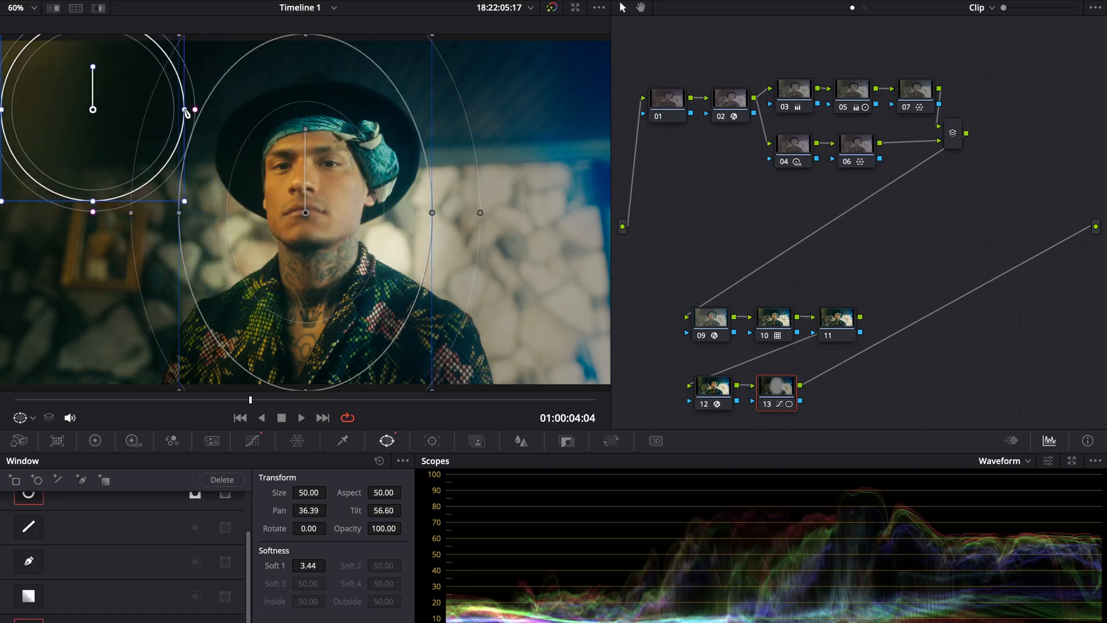
drag(186, 112, 227, 112)
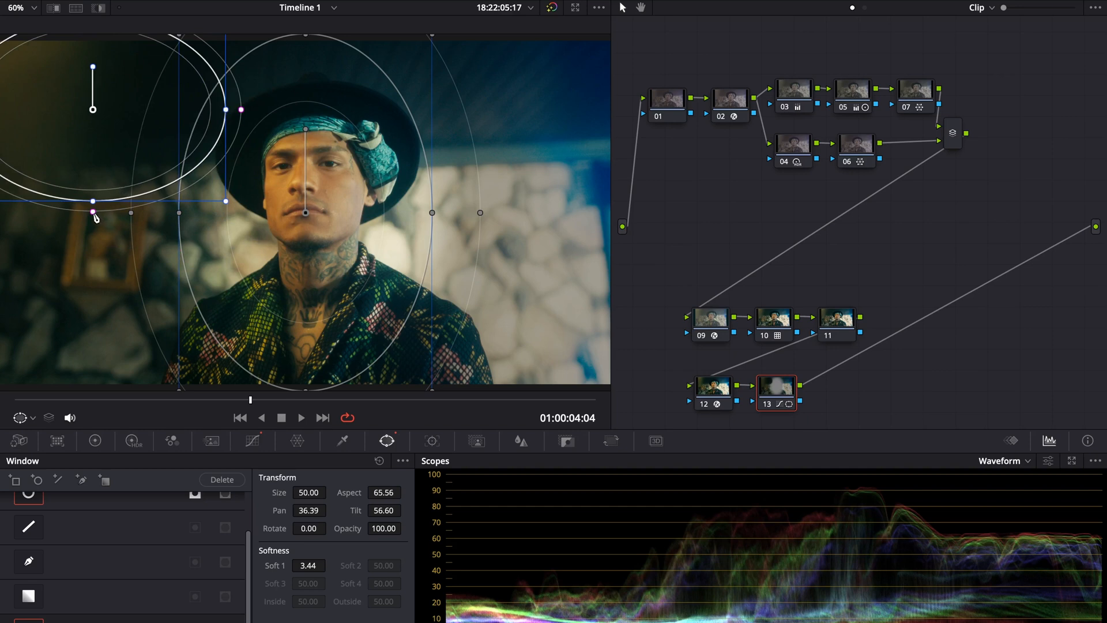
drag(94, 214, 94, 239)
drag(93, 201, 92, 251)
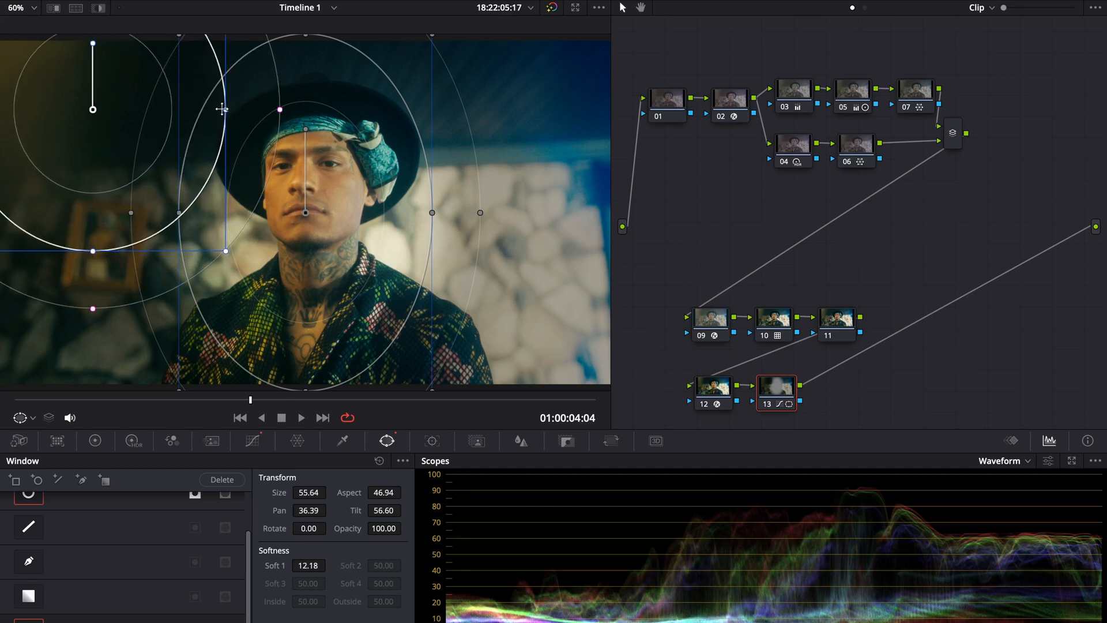
drag(222, 109, 252, 109)
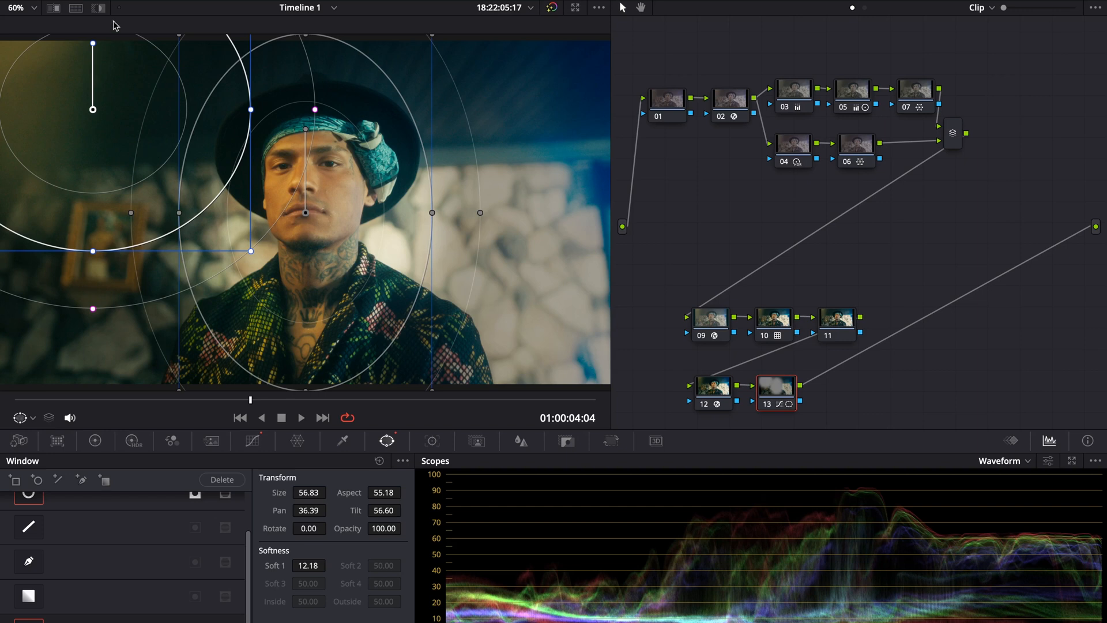
Step: Examine the area covered by node 13's two windows in the highlight view and around the frame edges
click(99, 7)
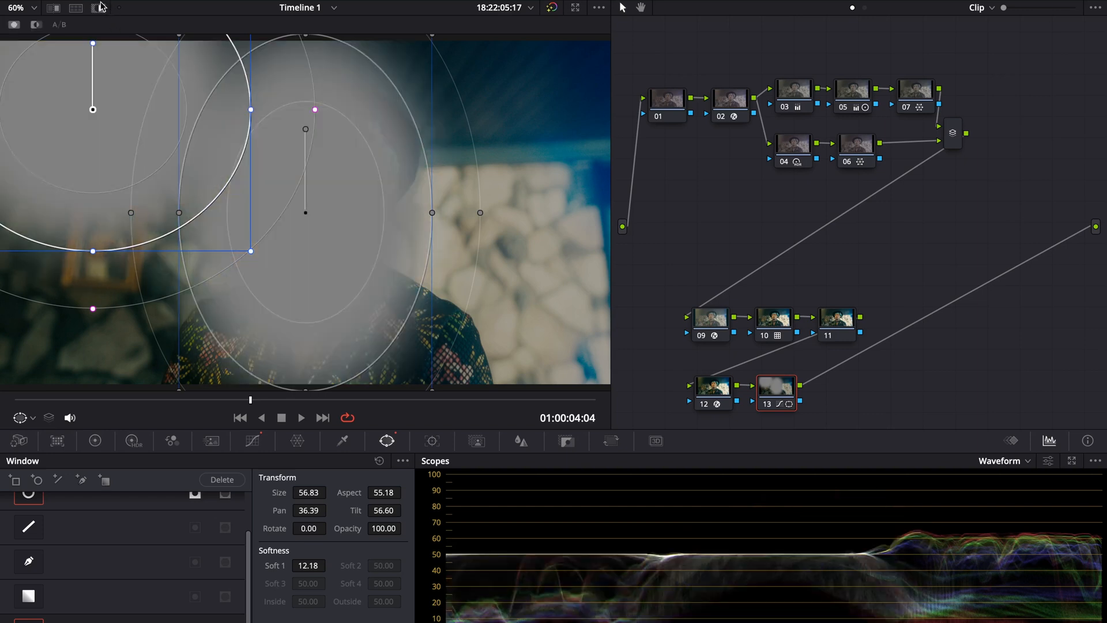
click(99, 7)
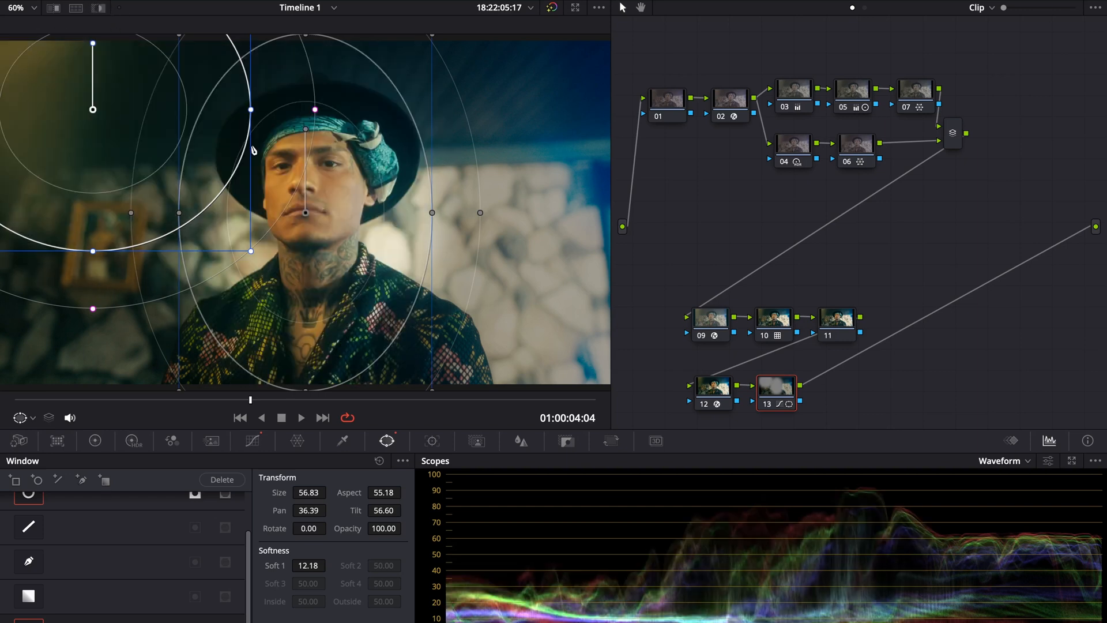
scroll(254, 150, down, 4)
scroll(254, 150, up, 4)
scroll(254, 150, down, 3)
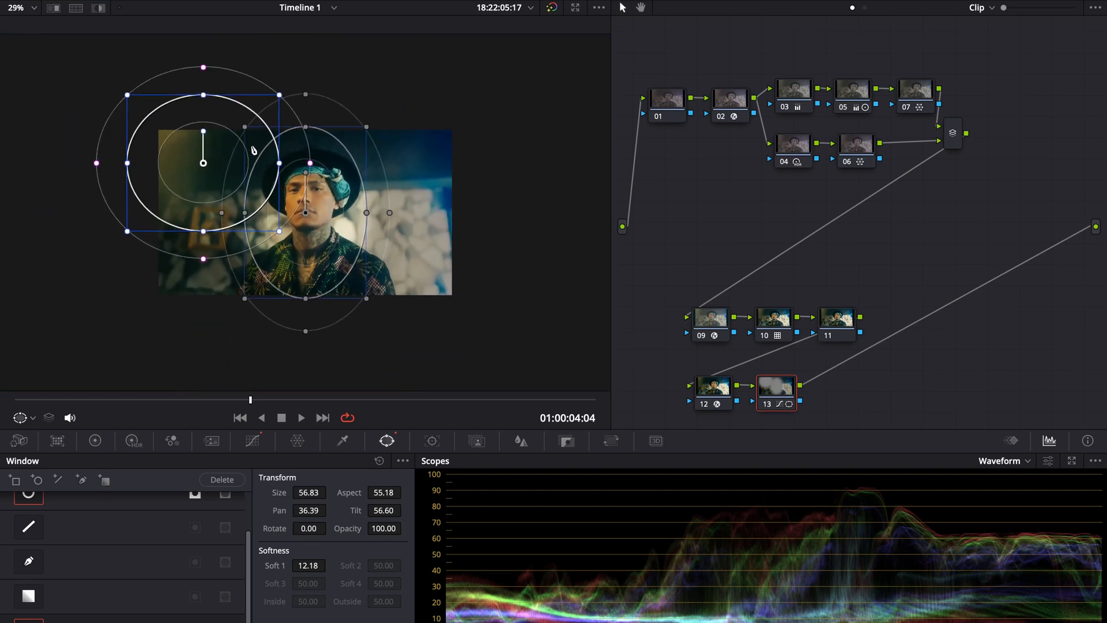
scroll(254, 150, up, 2)
click(29, 9)
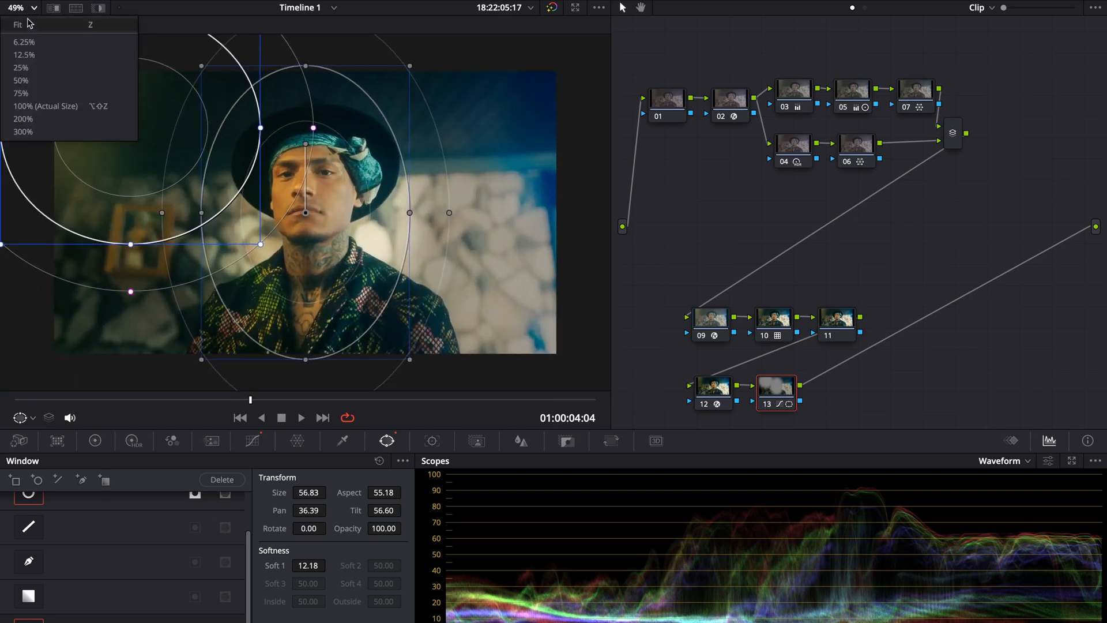
click(28, 25)
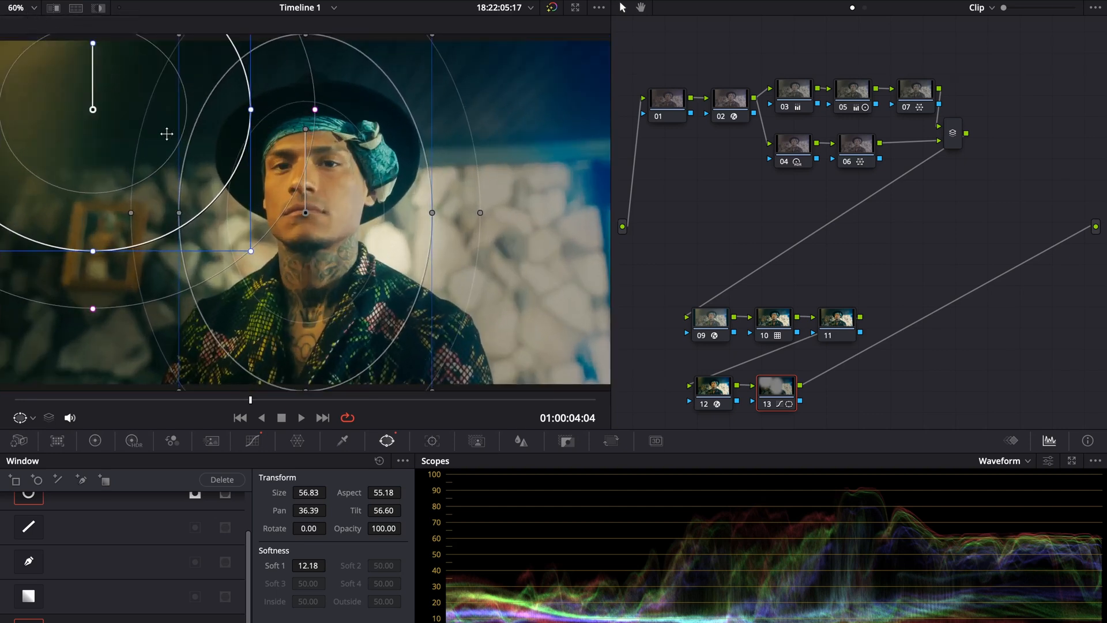
Step: Hide the window outlines on the image and compare the picture with node 13 disabled and enabled
click(33, 419)
click(42, 438)
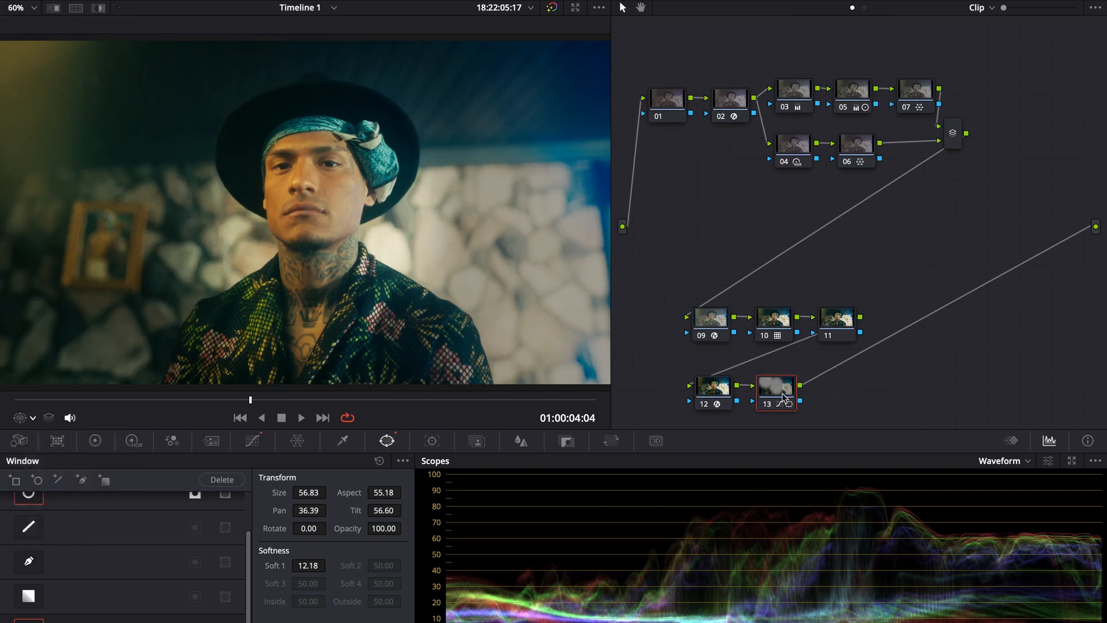
key(ctrl+d)
key(ctrl+d)
key(ctrl+d)
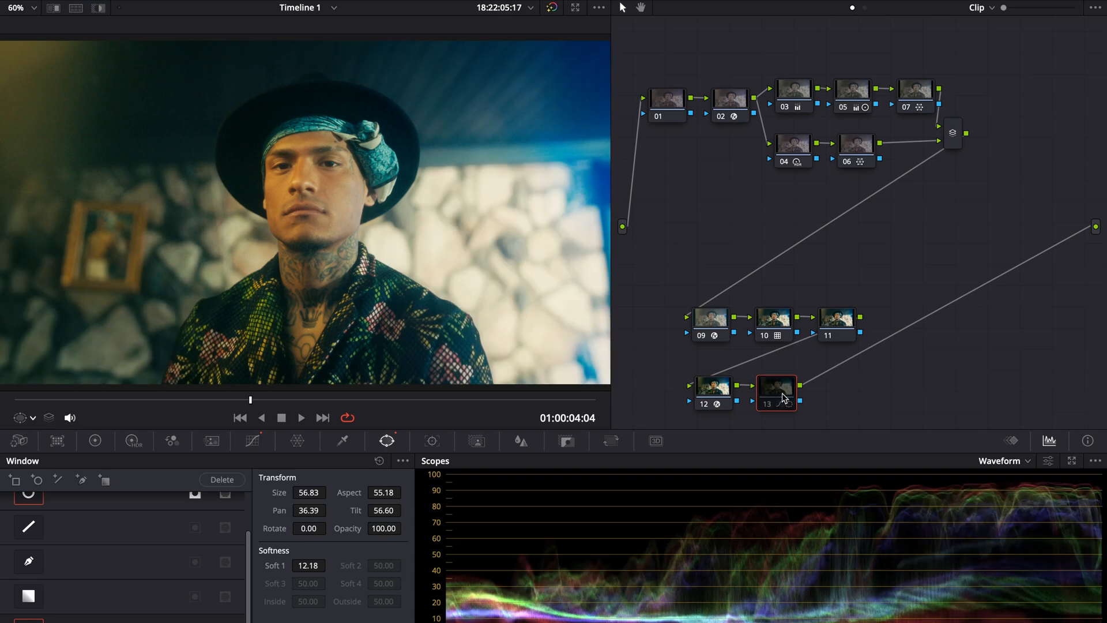
key(ctrl+d)
key(ctrl+d)
key(ctrl+d)
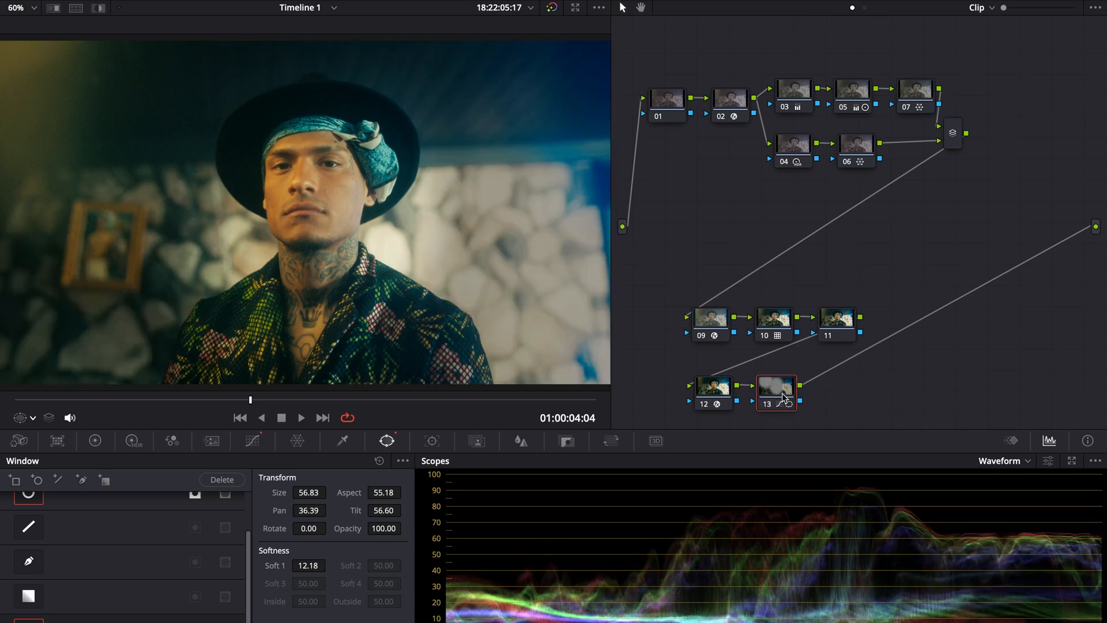
Step: Add a serial node after node 13 and open its Hue - Saturation Color Warper in an enlarged floating window
key(alt+s)
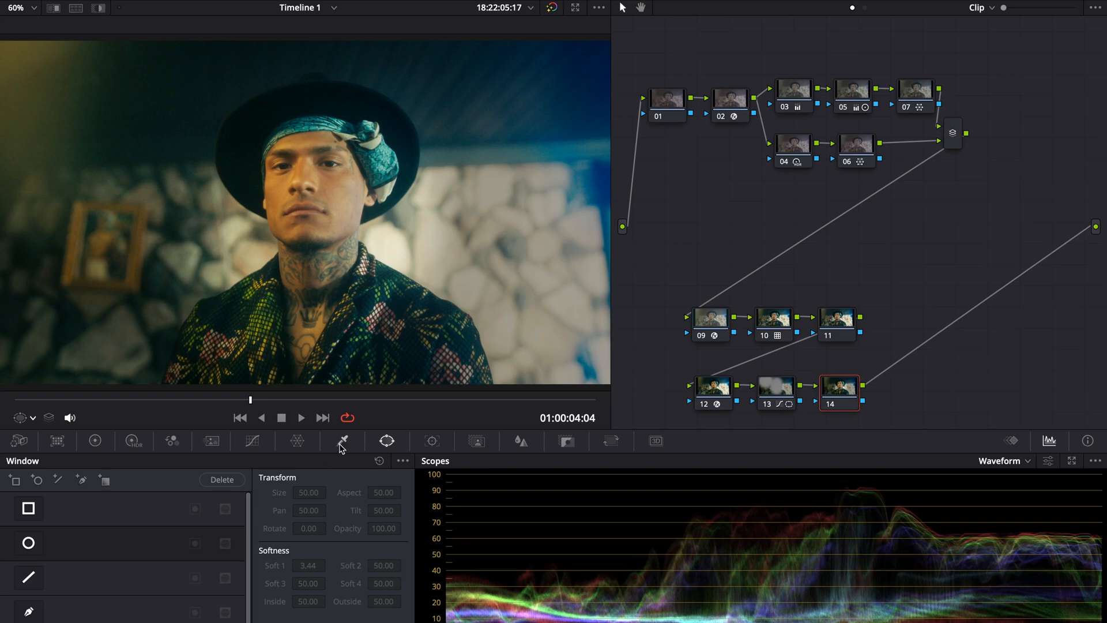
click(298, 441)
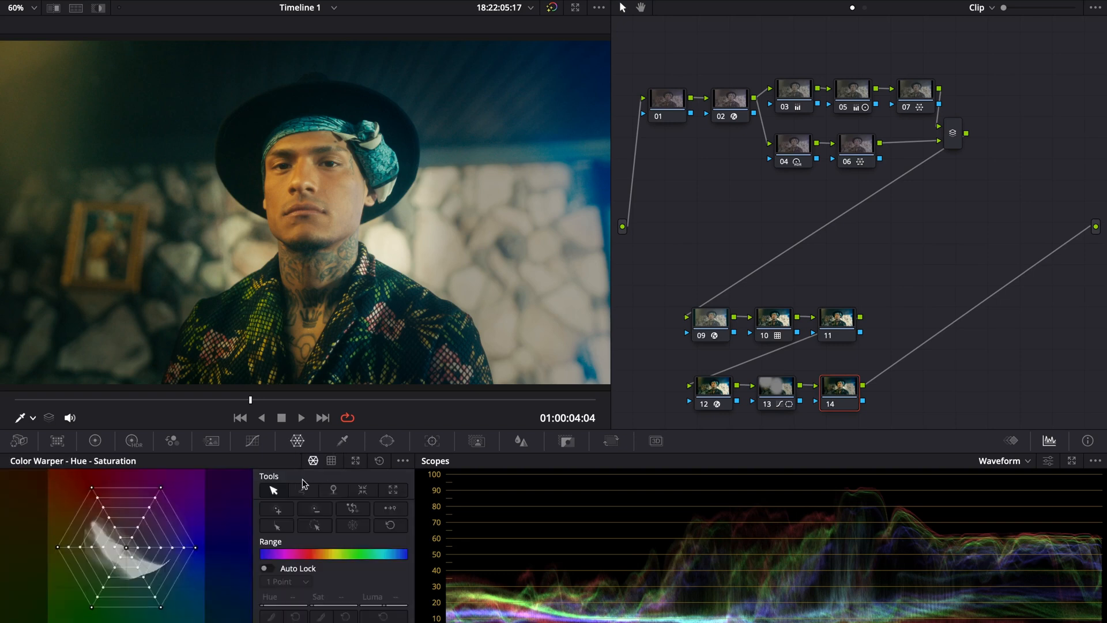
click(355, 460)
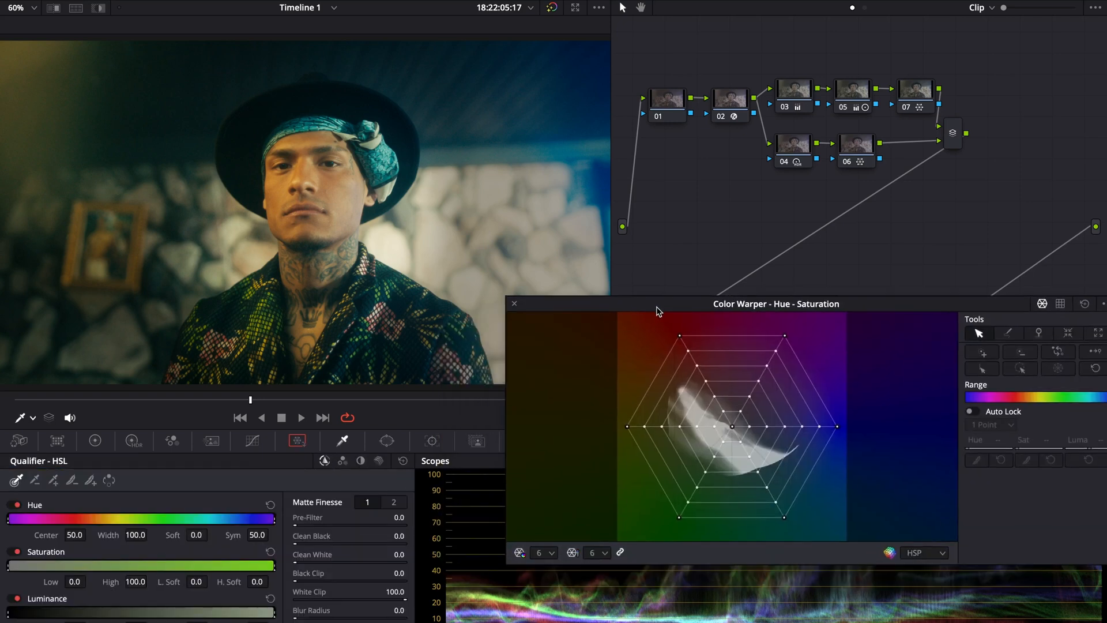